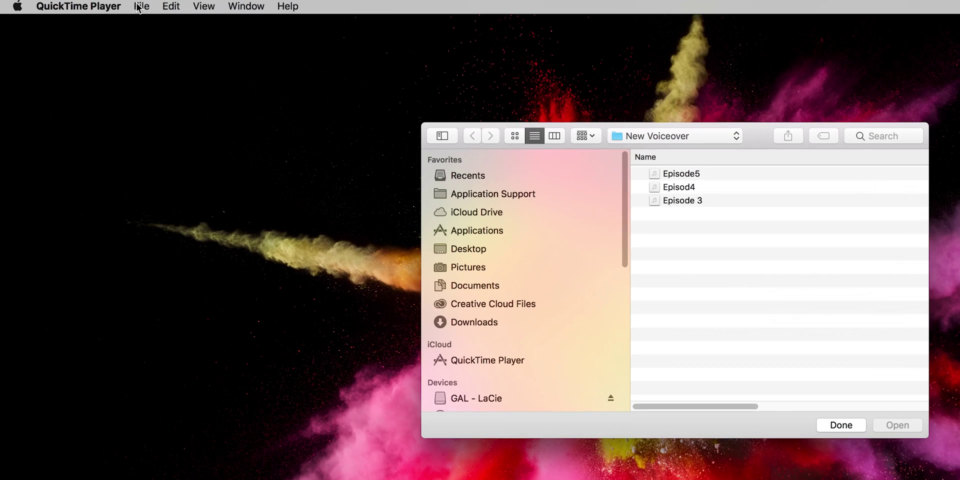
Step: Start a new QuickTime screen recording and move its panel toward the screen centre
{"action": "left_click", "coordinate": [139, 8]}
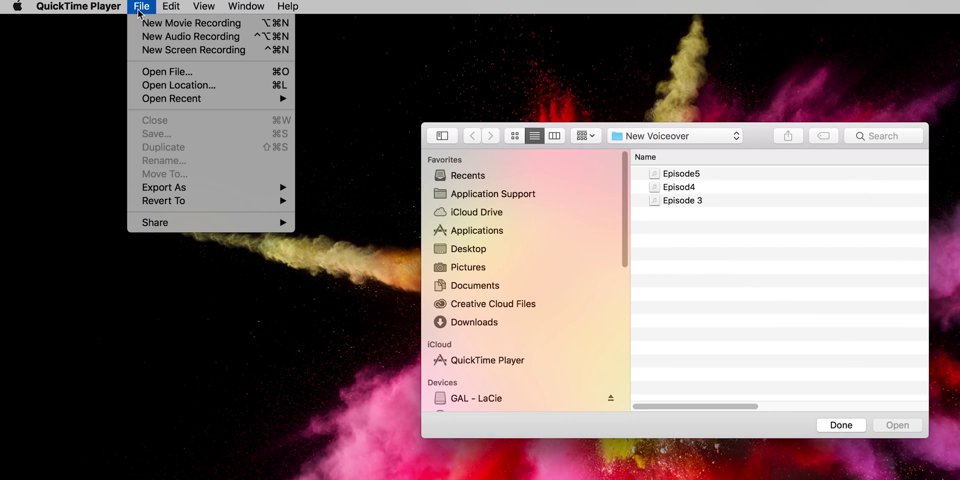
{"action": "left_click", "coordinate": [150, 50]}
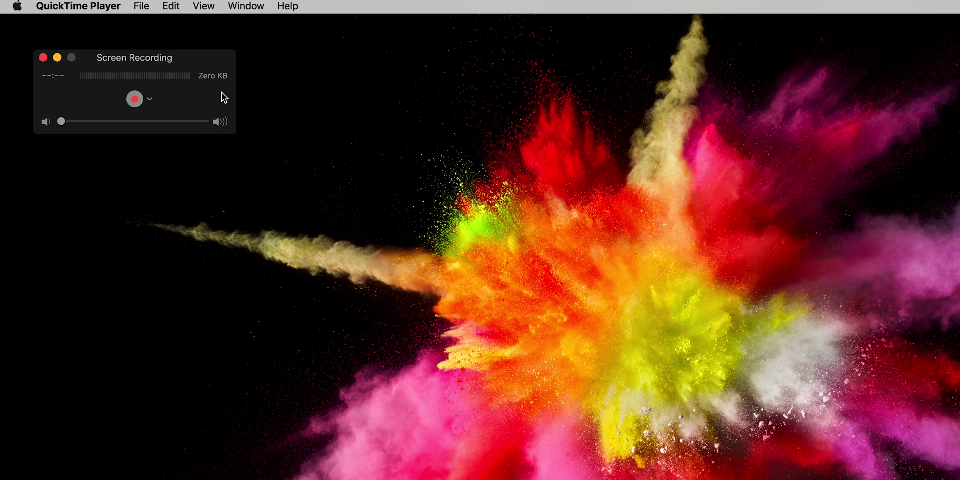
{"action": "left_click_drag", "start_coordinate": [185, 62], "coordinate": [681, 311]}
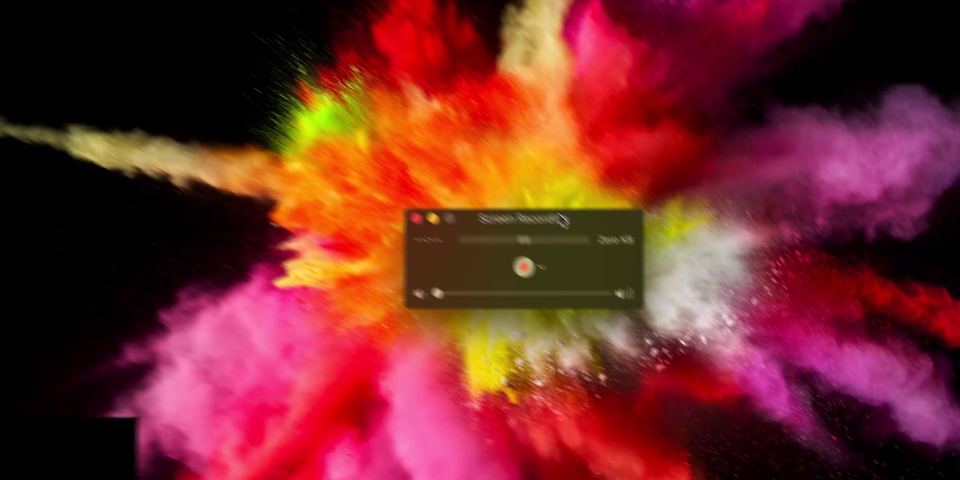
Step: Confirm the Record options show RODE NT-USB microphone and mouse clicks, then bring up sound output settings
{"action": "left_click", "coordinate": [542, 267]}
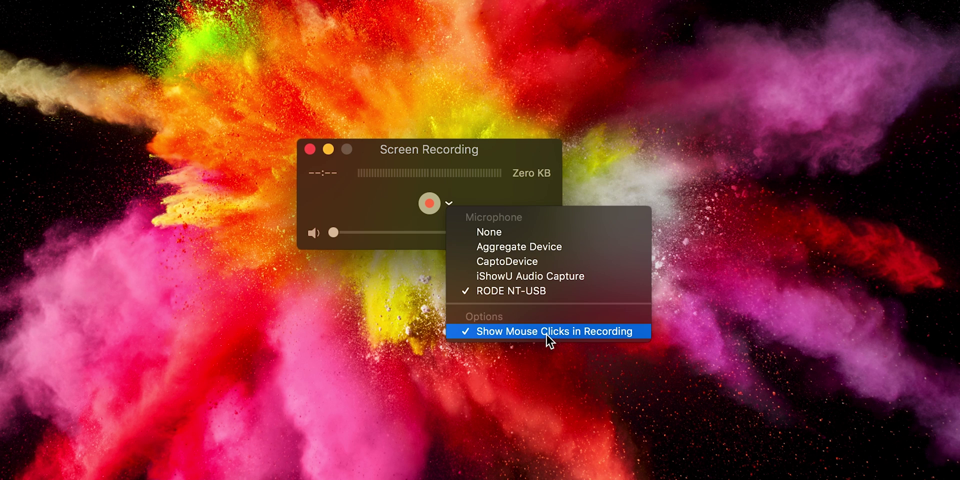
{"action": "left_click", "coordinate": [463, 188]}
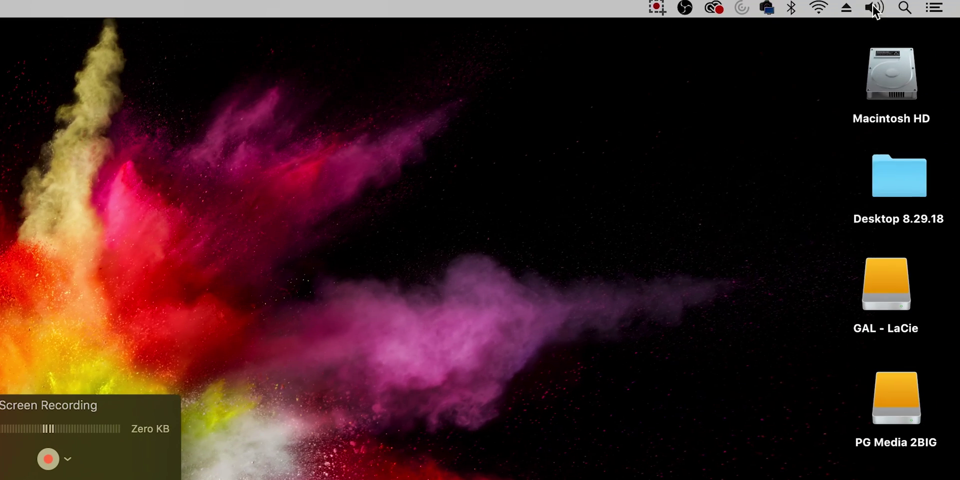
{"action": "left_click", "coordinate": [873, 8]}
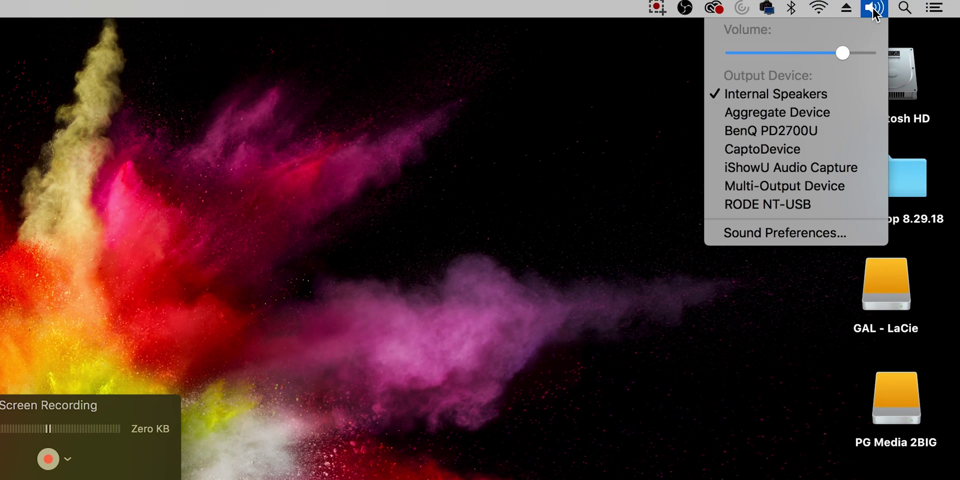
Step: In Sound Preferences' Input pane, pick RODE NT-USB and nudge its input volume up
{"action": "left_click", "coordinate": [768, 233]}
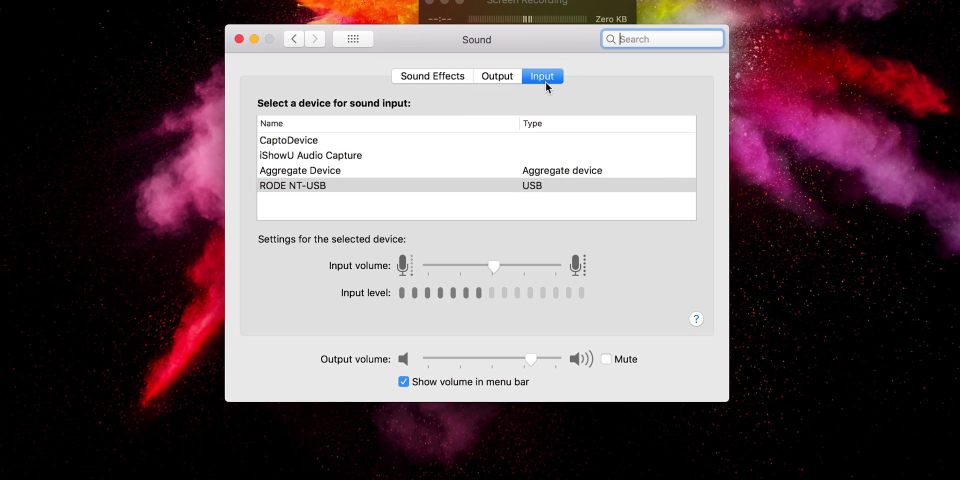
{"action": "left_click", "coordinate": [300, 185]}
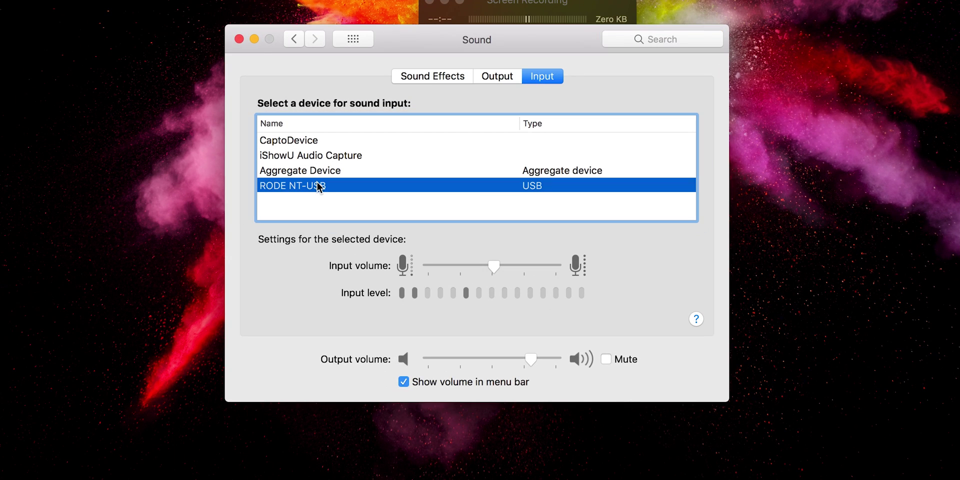
{"action": "mouse_move", "coordinate": [496, 267]}
{"action": "left_mouse_down"}
{"action": "mouse_move", "coordinate": [571, 267]}
{"action": "mouse_move", "coordinate": [497, 268]}
{"action": "left_mouse_up"}
{"action": "left_click", "coordinate": [239, 39]}
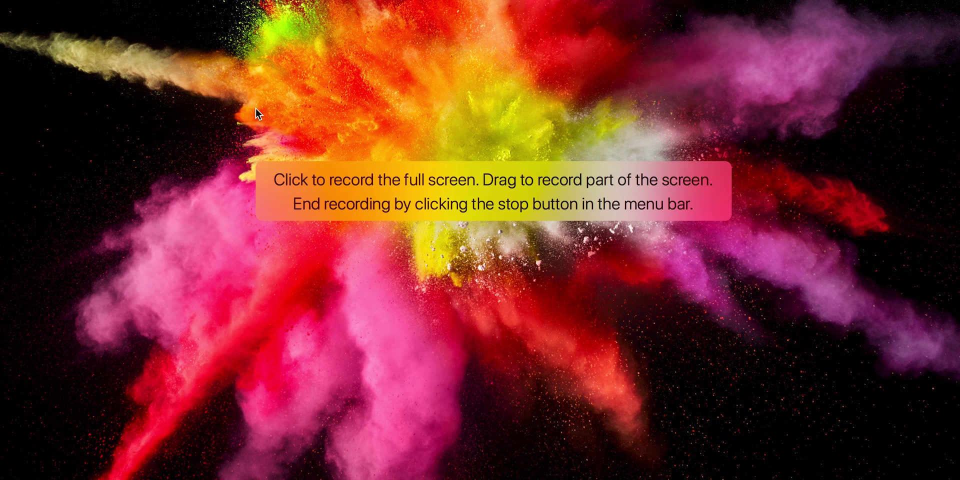
Step: Record a roughly 6-second full-screen test clip and stop it from the menu bar
{"action": "left_click", "coordinate": [359, 78]}
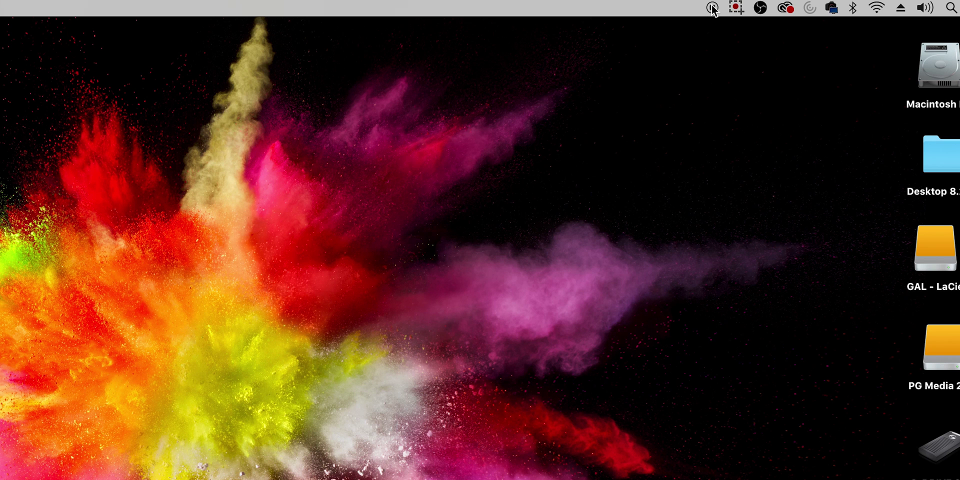
{"action": "left_click", "coordinate": [712, 8]}
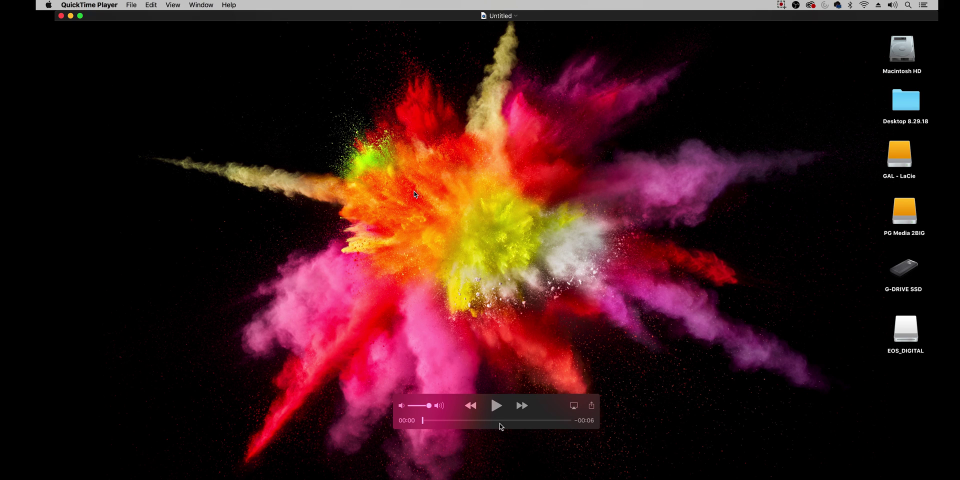
Step: Play and pause the test clip, then export it at 4K to the Desktop as test
{"action": "left_click", "coordinate": [499, 409]}
{"action": "key", "text": "space"}
{"action": "left_click", "coordinate": [131, 5]}
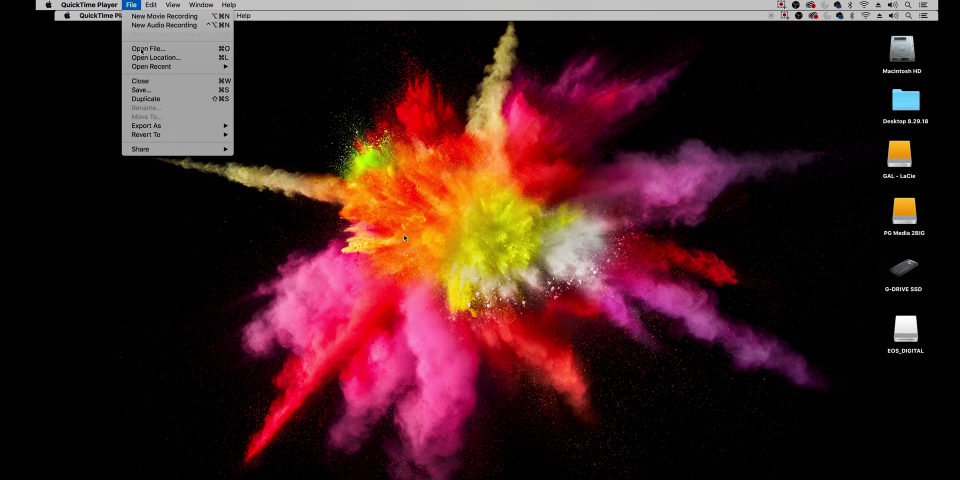
{"action": "mouse_move", "coordinate": [200, 125]}
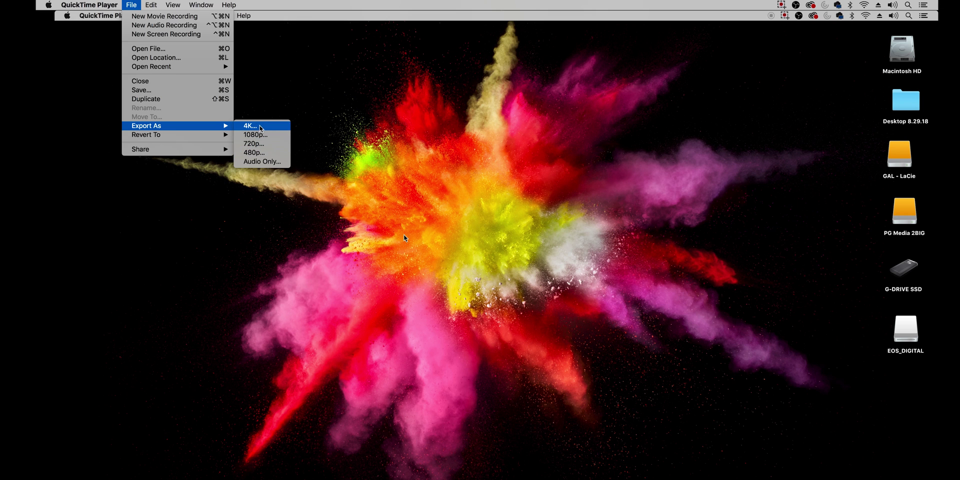
{"action": "left_click", "coordinate": [260, 127]}
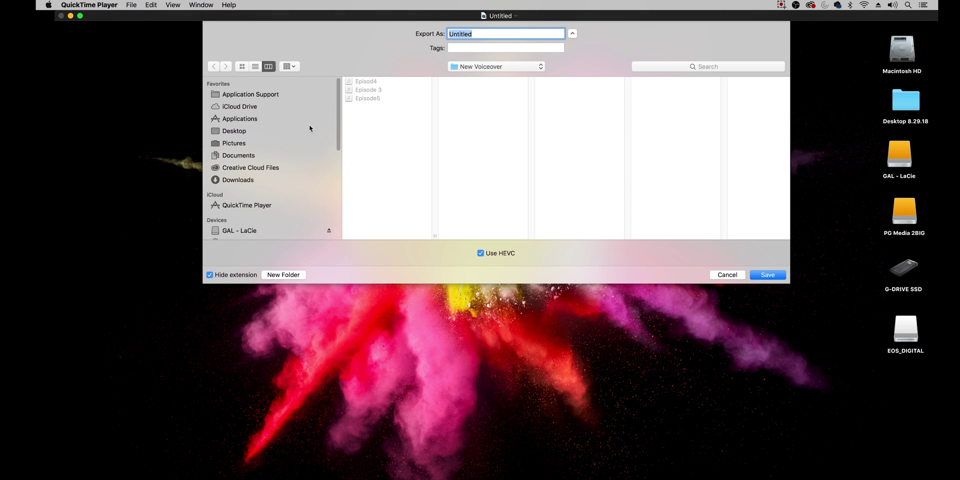
{"action": "left_click", "coordinate": [243, 129]}
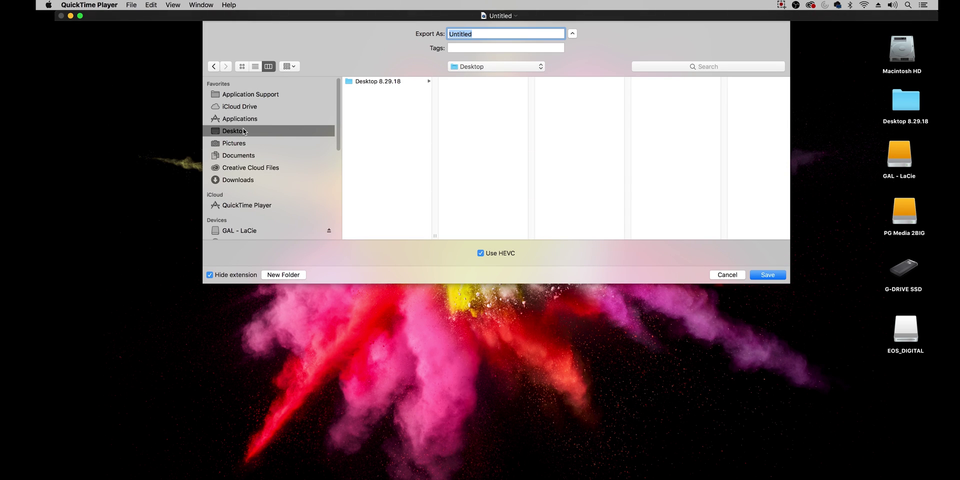
{"action": "type", "text": "test"}
{"action": "key", "text": "Return"}
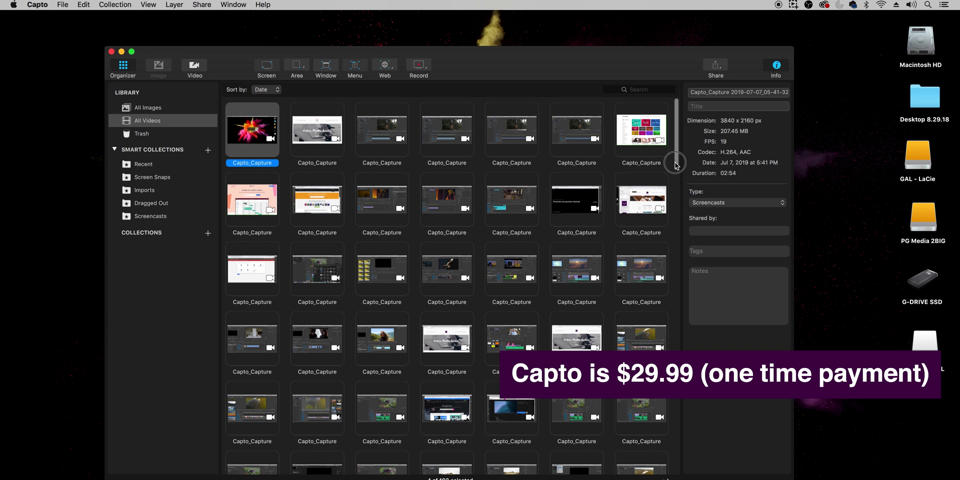
Step: Scroll Capto's video grid and choose Record > Screen for a full-screen recording
{"action": "left_click_drag", "start_coordinate": [678, 165], "coordinate": [691, 129]}
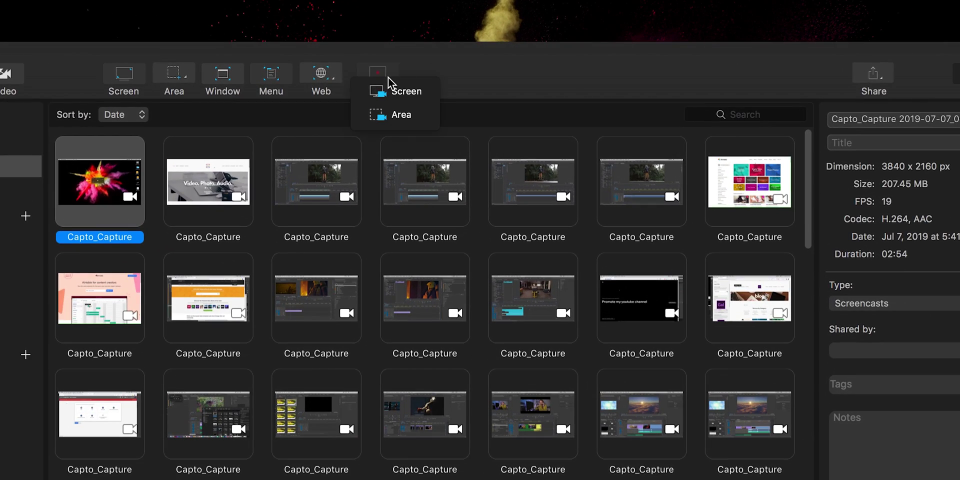
{"action": "left_click", "coordinate": [413, 94]}
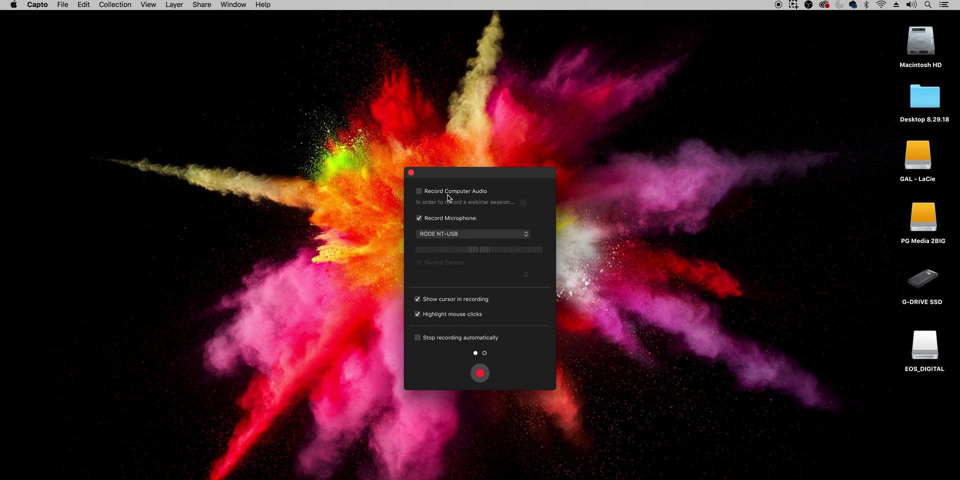
Step: Tick Record Computer Audio in Capto and switch the Mac's sound output to CaptoDevice
{"action": "left_click", "coordinate": [420, 192]}
{"action": "left_click", "coordinate": [911, 4]}
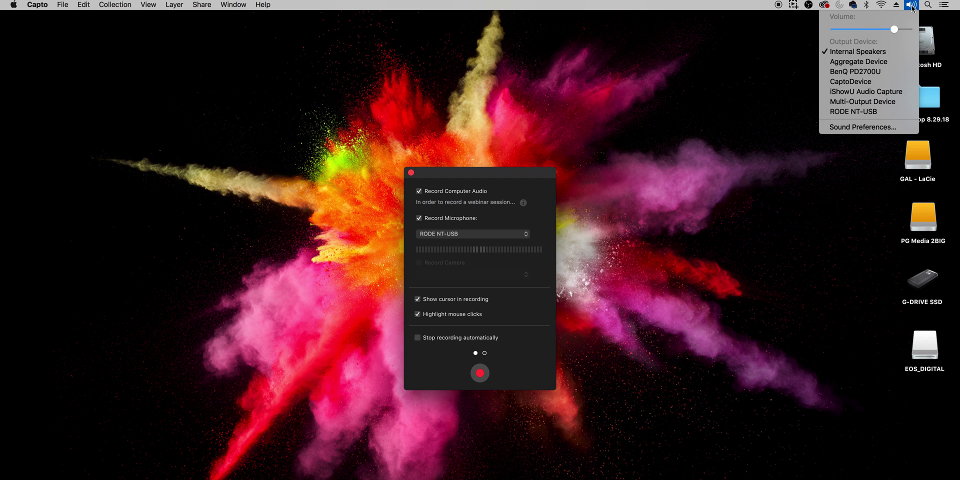
{"action": "left_click", "coordinate": [850, 81]}
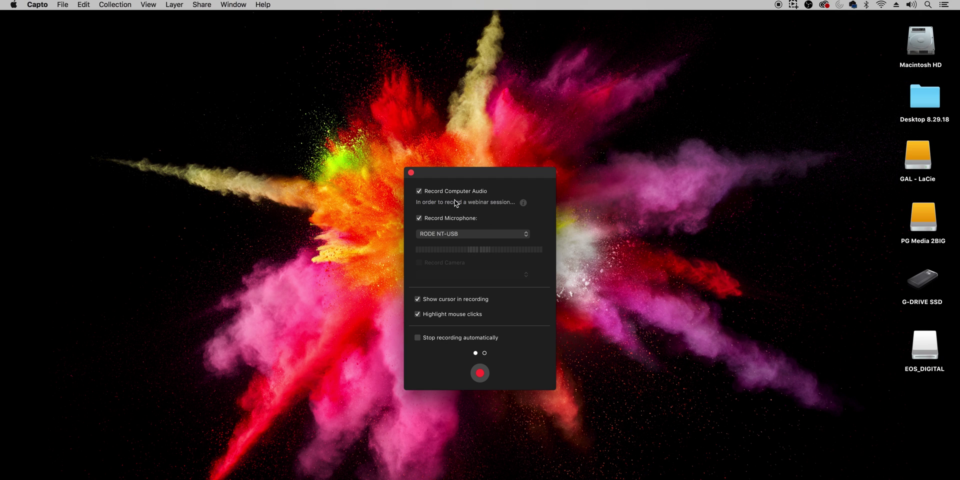
{"action": "left_click", "coordinate": [50, 4]}
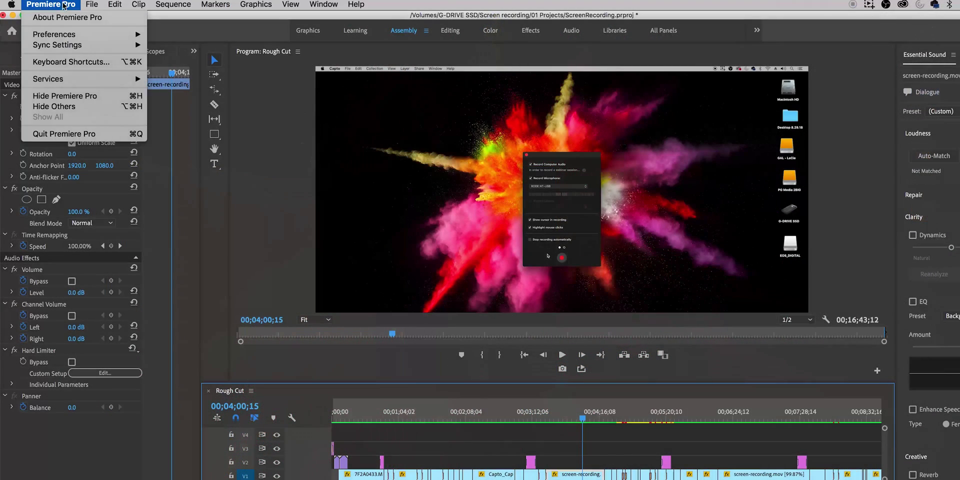
Step: Change Premiere Pro's Audio Hardware Default Output from HDMI to CaptoDevice
{"action": "mouse_move", "coordinate": [78, 41]}
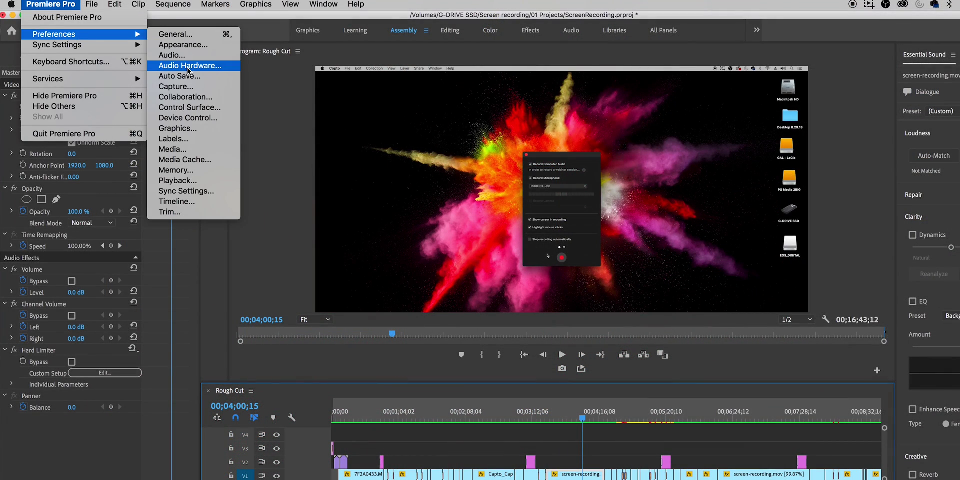
{"action": "left_click", "coordinate": [188, 67]}
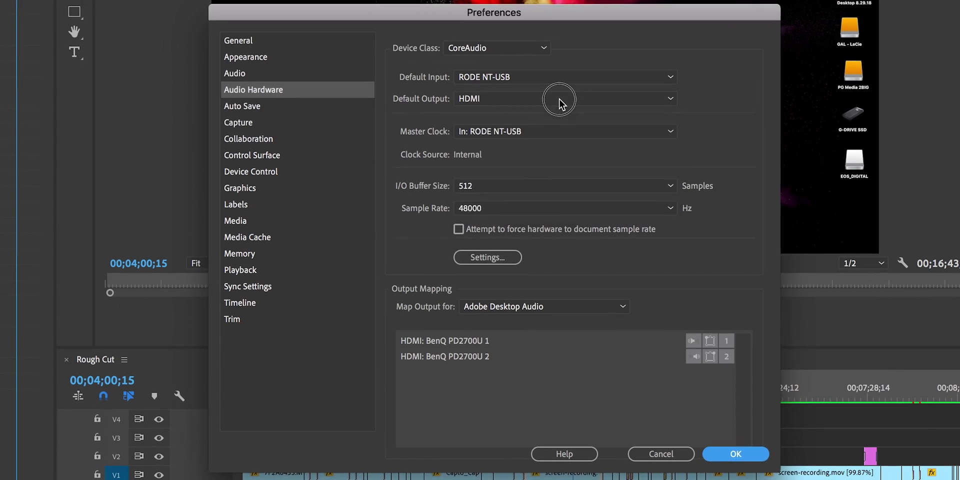
{"action": "left_click", "coordinate": [566, 152]}
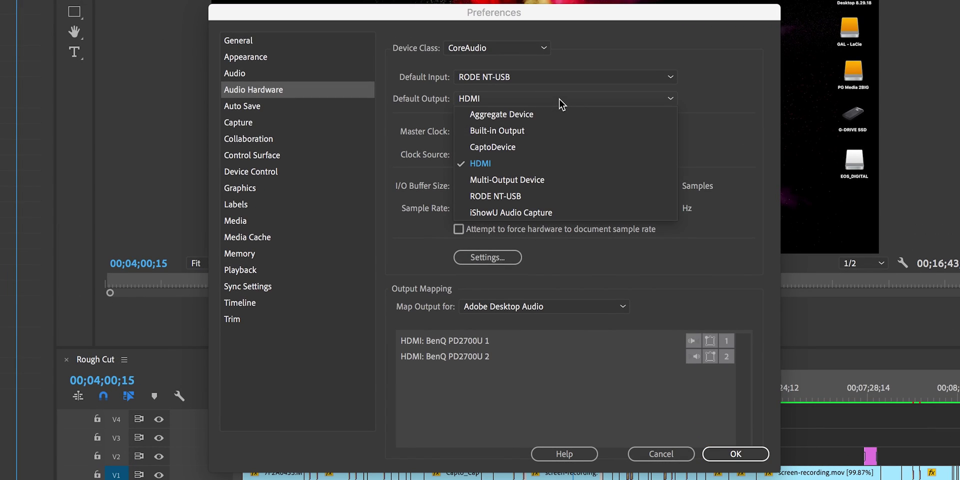
{"action": "left_click", "coordinate": [553, 149]}
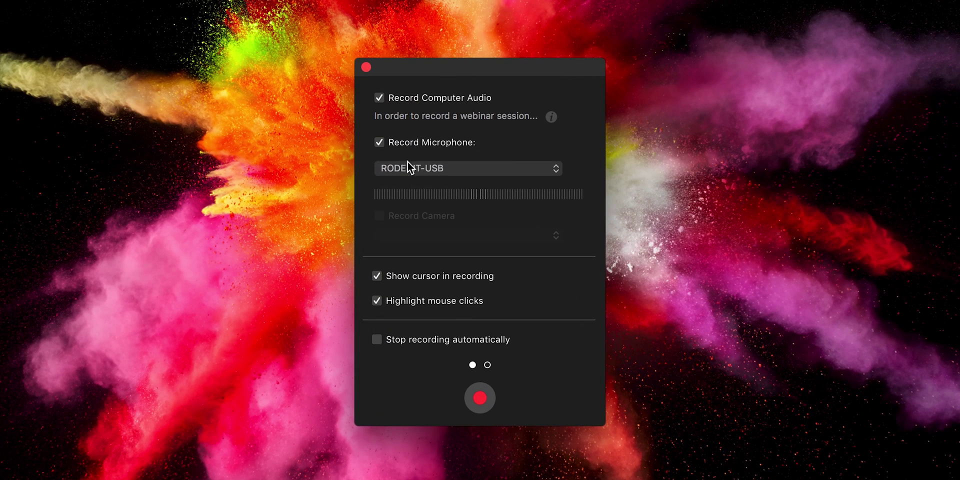
{"action": "left_click", "coordinate": [436, 233]}
{"action": "left_click", "coordinate": [485, 148]}
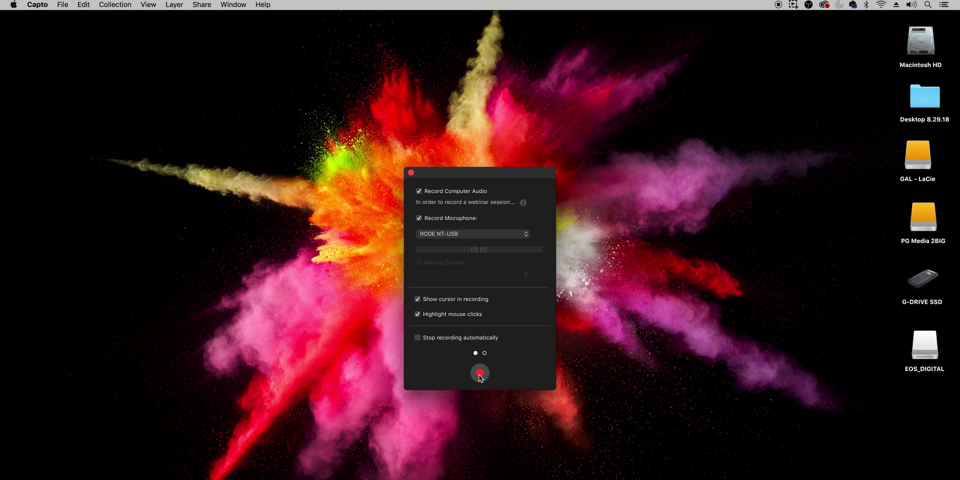
Step: Start Capto recording, load hostinger.com in full-screen Chrome, and open the PRODUCTS menu
{"action": "left_click", "coordinate": [480, 373]}
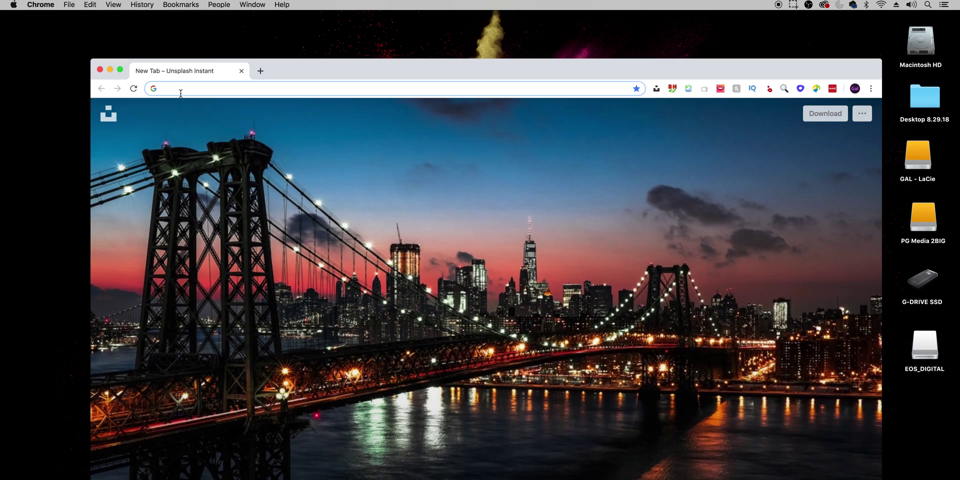
{"action": "type", "text": "hostinger.com"}
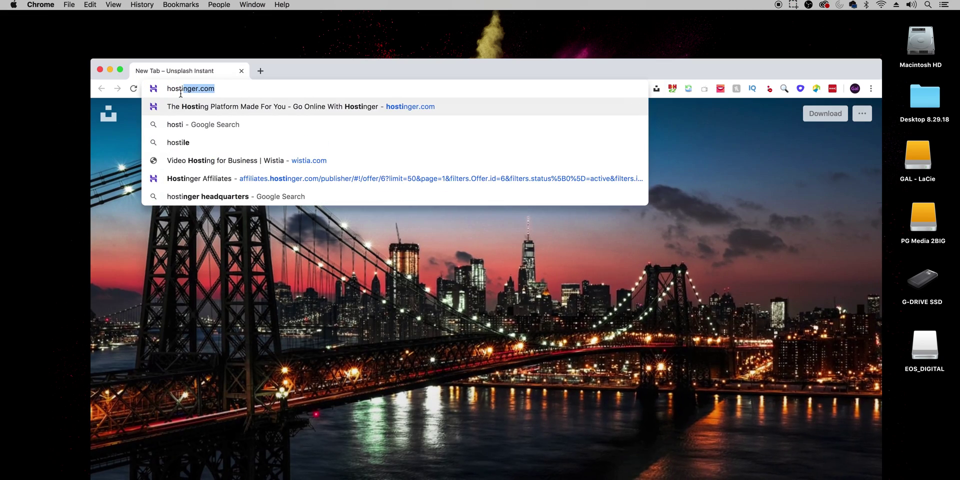
{"action": "key", "text": "Return"}
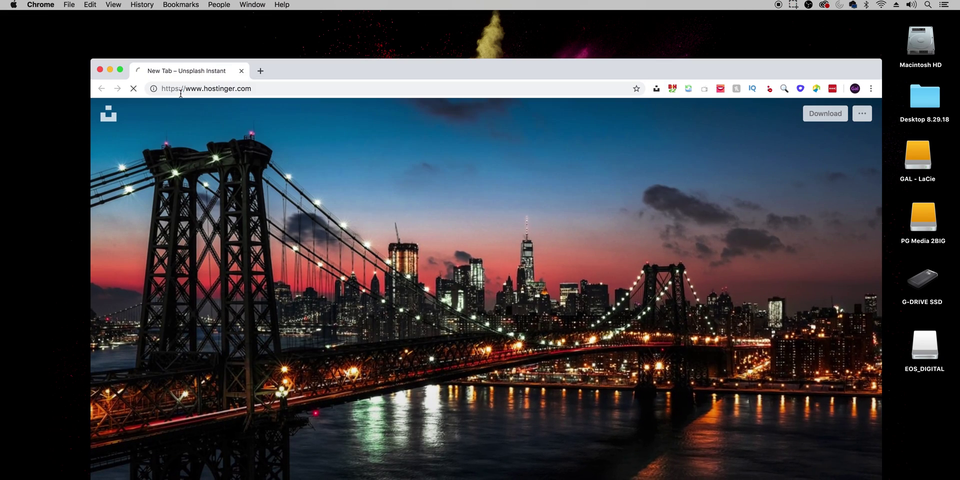
{"action": "left_click", "coordinate": [121, 70]}
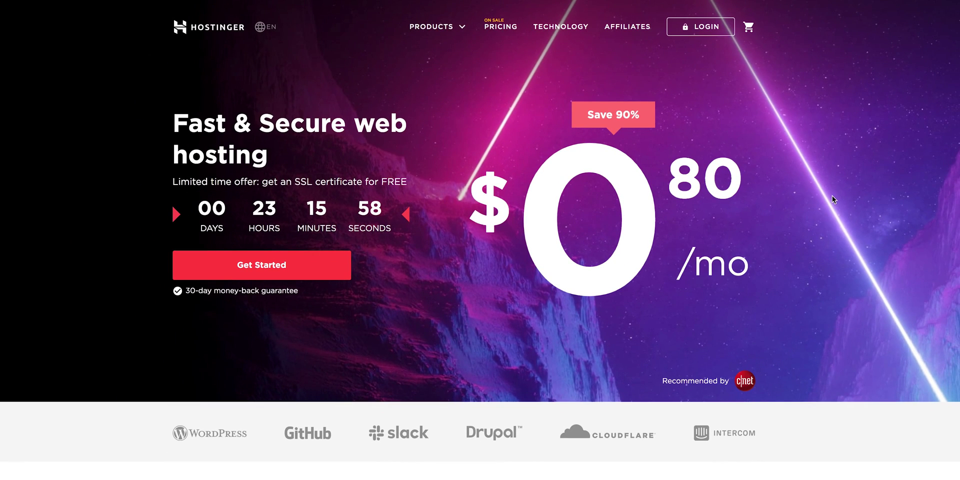
{"action": "left_click", "coordinate": [449, 31]}
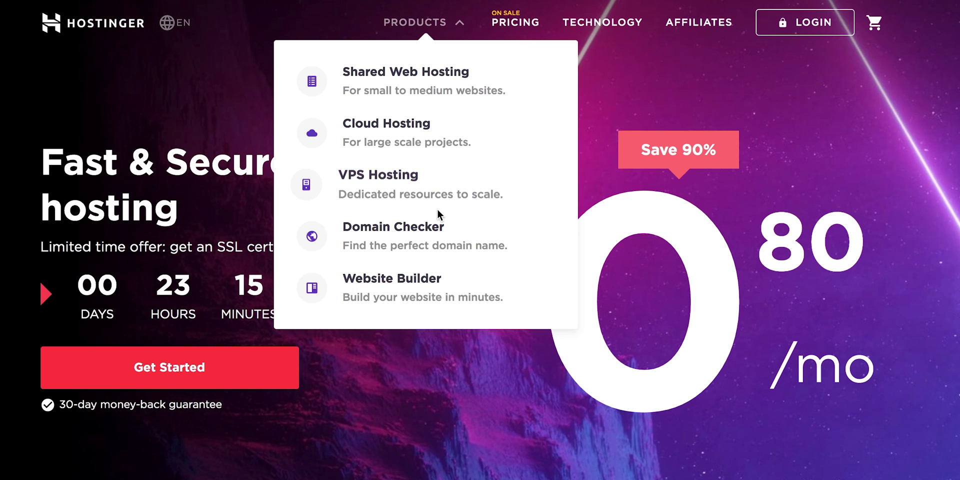
Step: Search the Domain Checker for 'video production' and scroll through the domain alternatives and prices
{"action": "left_click", "coordinate": [440, 239]}
{"action": "type", "text": "video pro"}
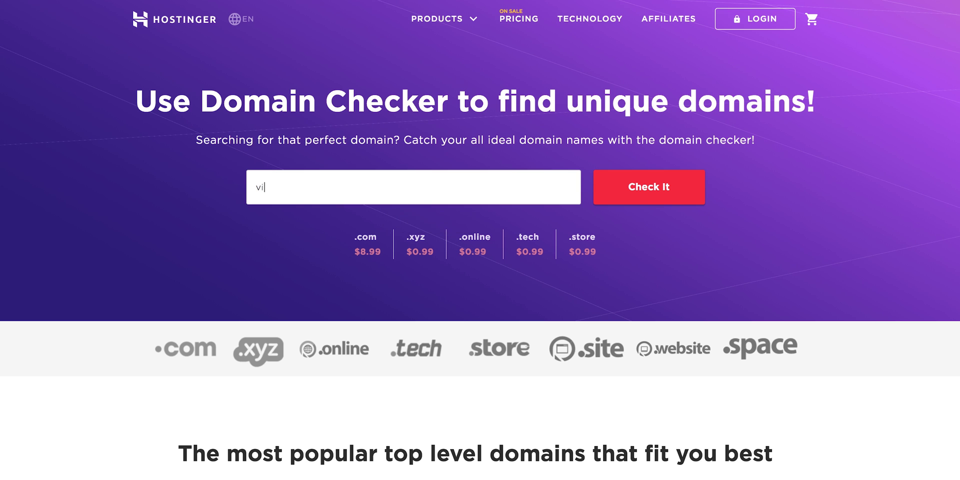
{"action": "type", "text": "duction"}
{"action": "left_click", "coordinate": [620, 199]}
{"action": "scroll", "coordinate": [564, 255], "scroll_direction": "down", "scroll_amount": 3}
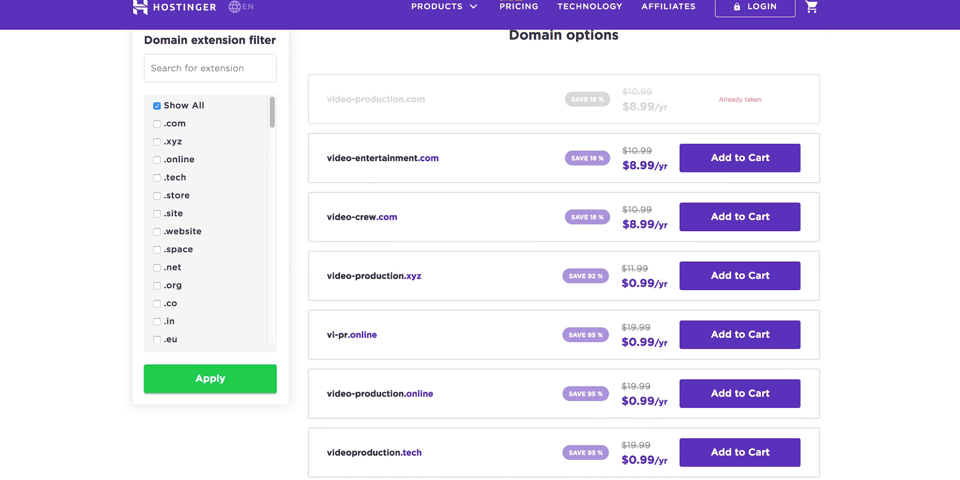
{"action": "scroll", "coordinate": [564, 255], "scroll_direction": "down", "scroll_amount": 10}
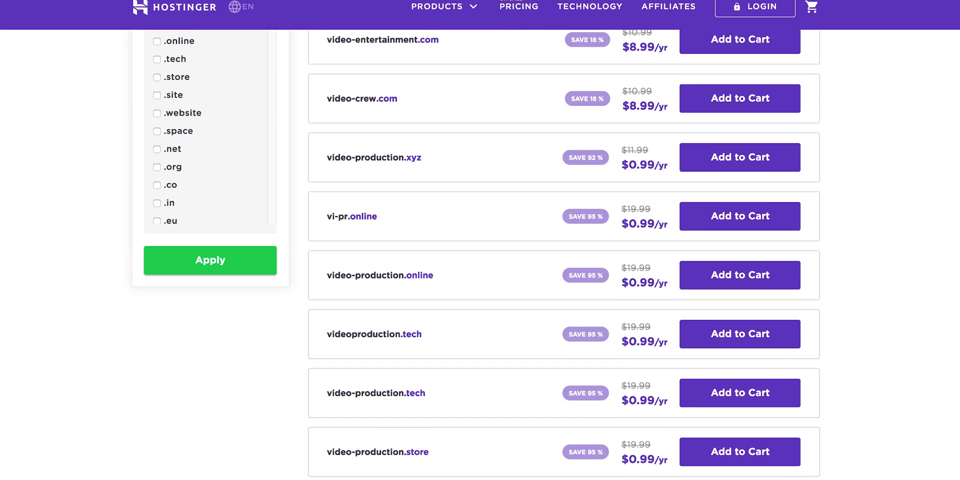
{"action": "scroll", "coordinate": [564, 255], "scroll_direction": "down", "scroll_amount": 2}
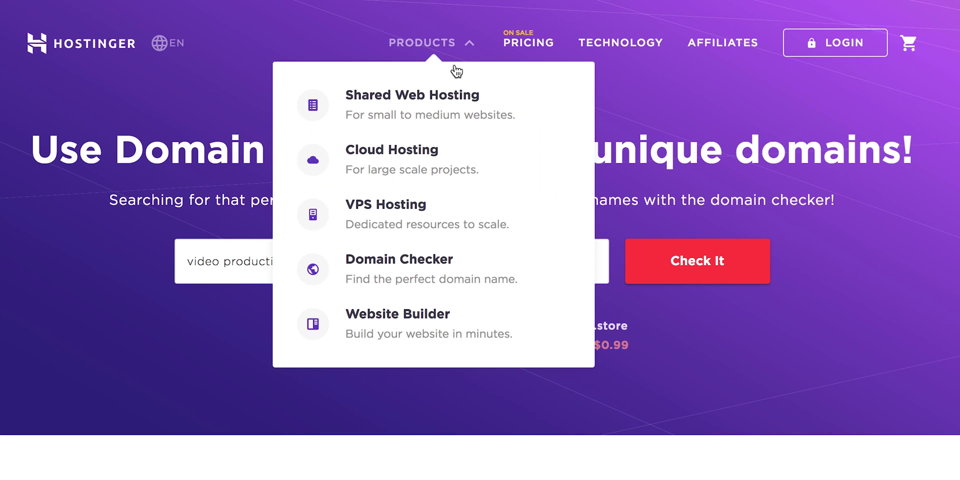
Step: Open the Website Builder product page and scroll down to its free domain, drag-and-drop feature list
{"action": "left_click", "coordinate": [409, 331]}
{"action": "scroll", "coordinate": [480, 240], "scroll_direction": "down", "scroll_amount": 15}
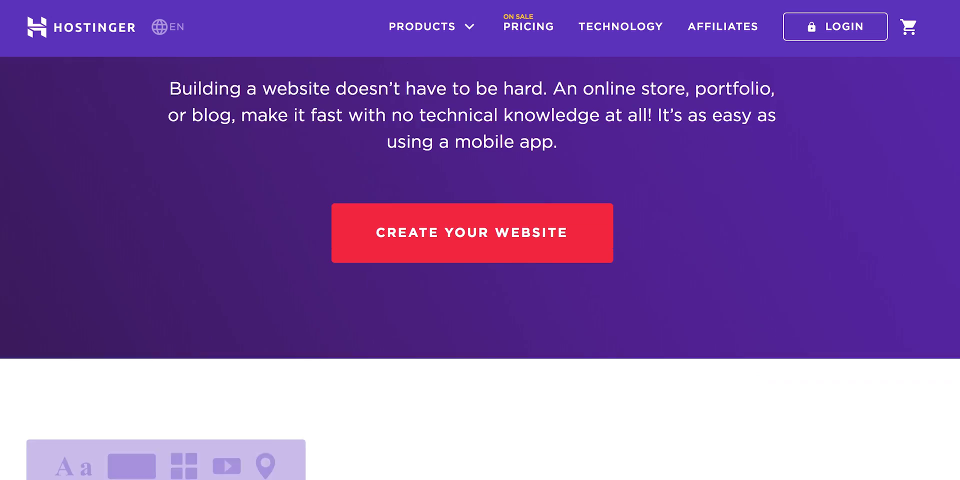
{"action": "scroll", "coordinate": [480, 240], "scroll_direction": "down", "scroll_amount": 12}
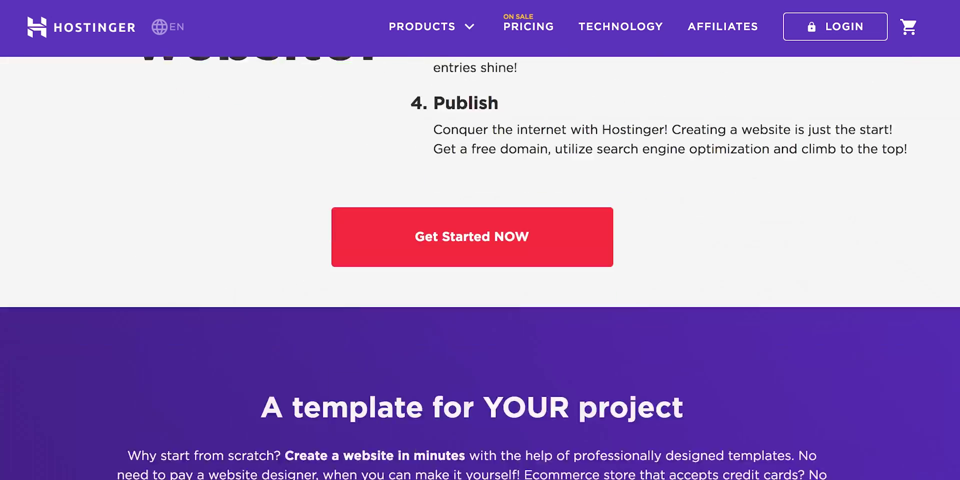
{"action": "scroll", "coordinate": [480, 240], "scroll_direction": "down", "scroll_amount": 15}
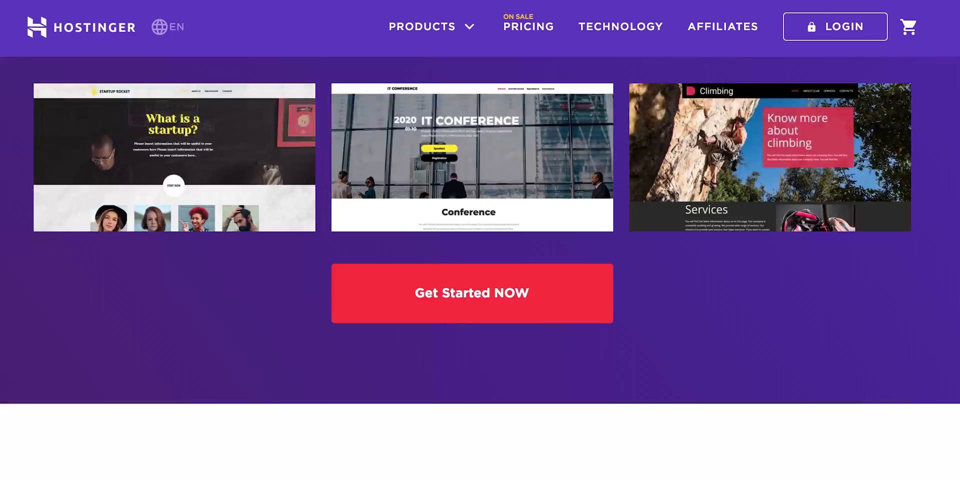
{"action": "scroll", "coordinate": [320, 90], "scroll_direction": "down", "scroll_amount": 6}
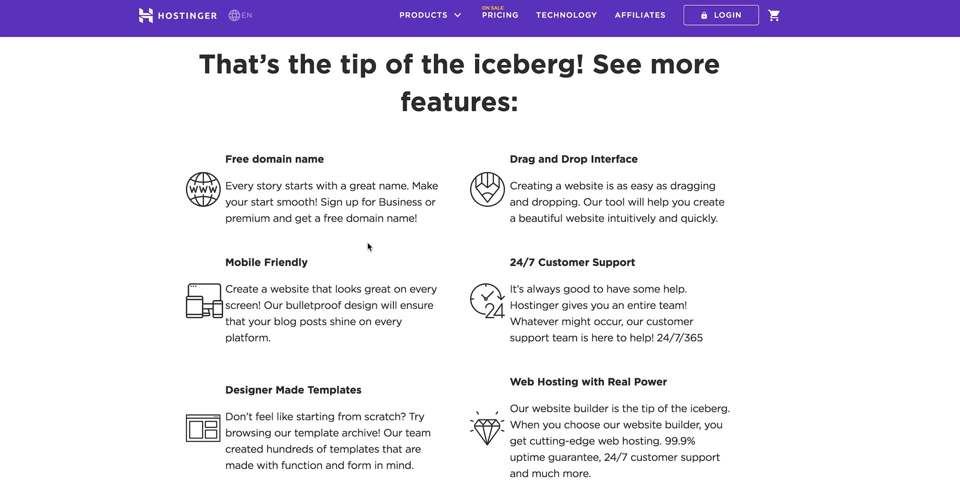
{"action": "scroll", "coordinate": [601, 241], "scroll_direction": "down", "scroll_amount": 2}
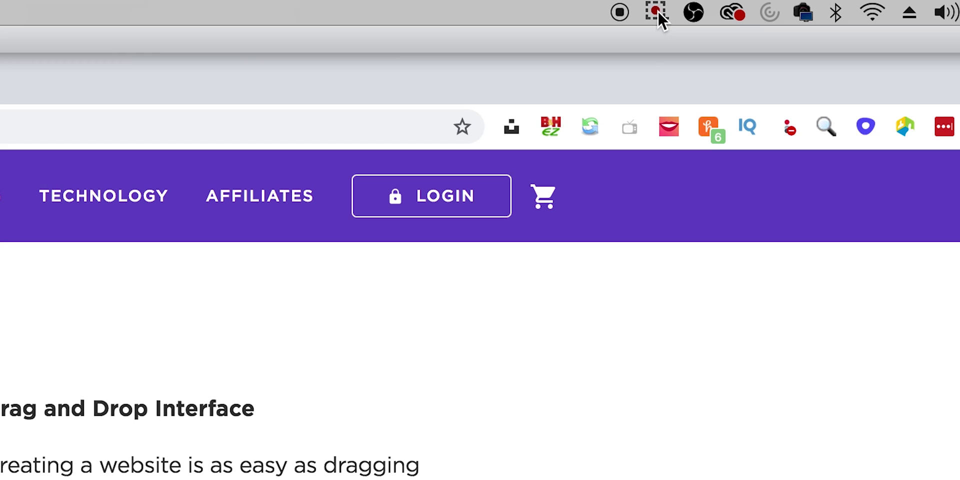
Step: Stop the Capto recording and save it as a new 02:08 clip
{"action": "left_click", "coordinate": [656, 13]}
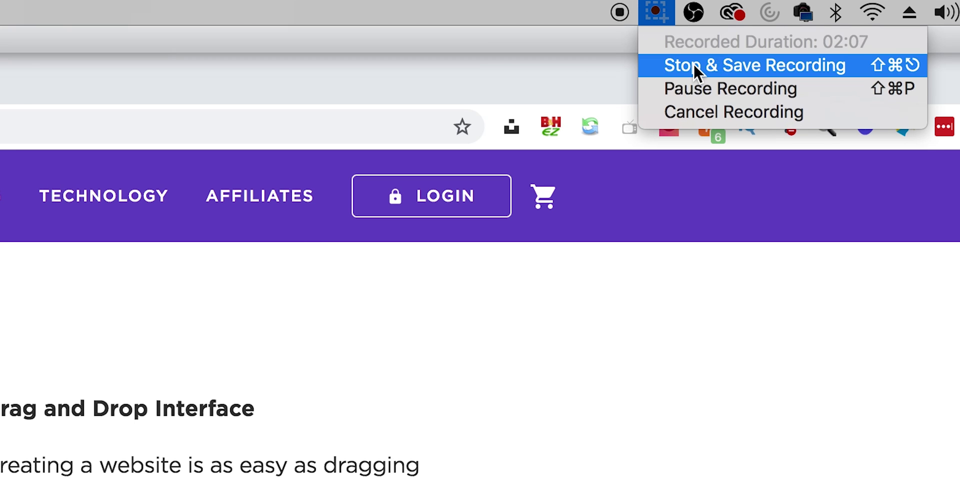
{"action": "left_click", "coordinate": [693, 64]}
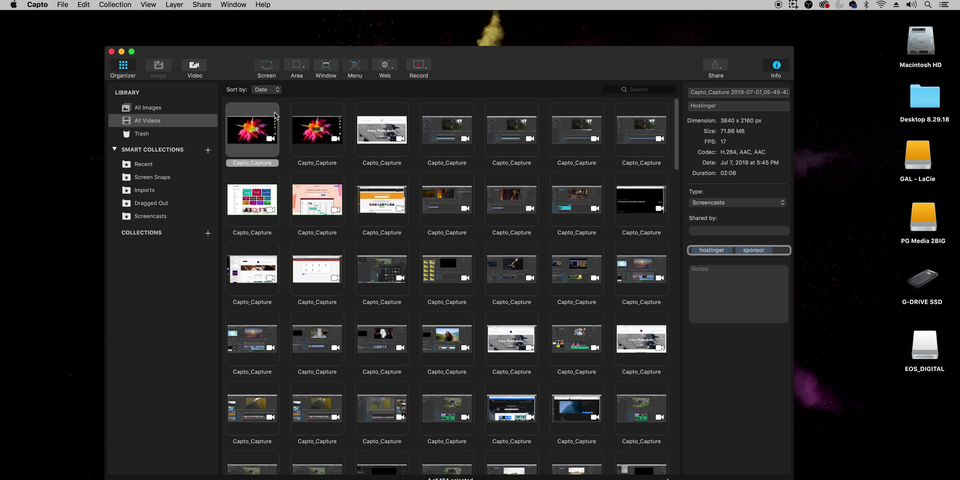
Step: Load the Hostinger Website Builder page in Capto and export it as Hostinger.pdf to the Desktop
{"action": "left_click", "coordinate": [385, 70]}
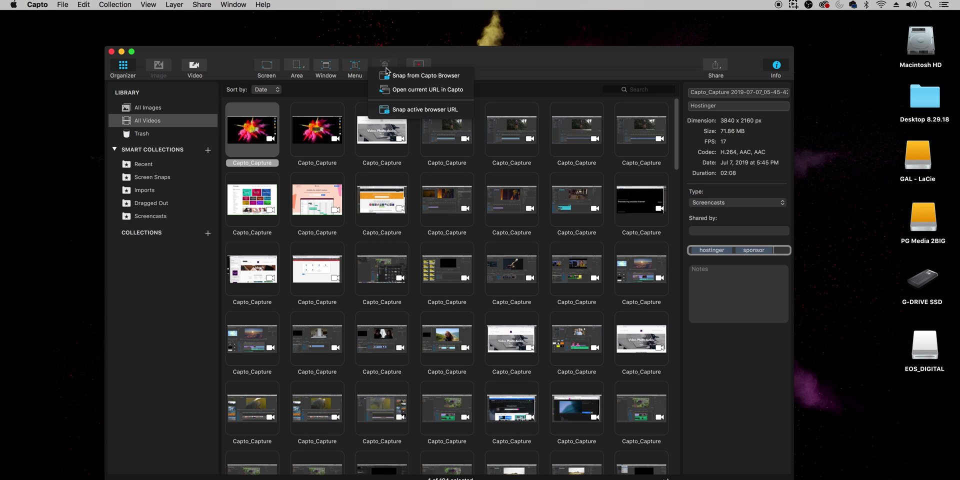
{"action": "left_click", "coordinate": [408, 94]}
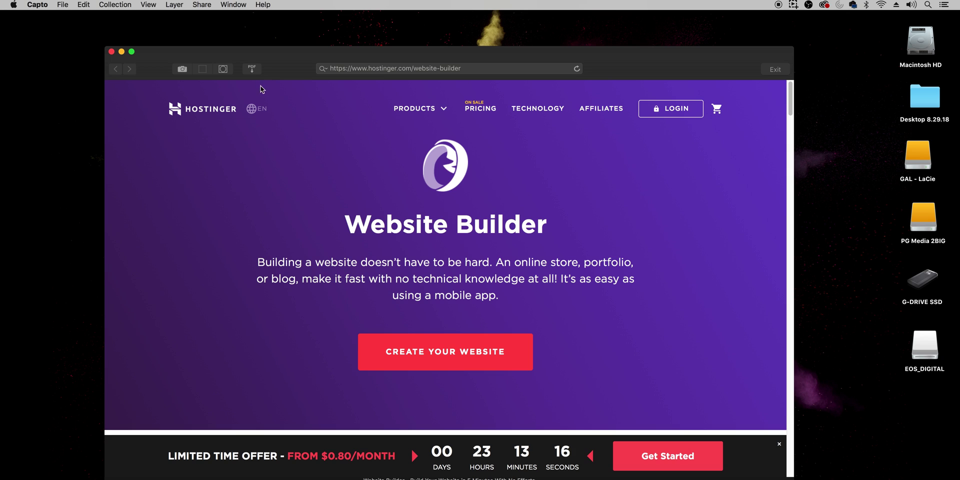
{"action": "left_click", "coordinate": [252, 68]}
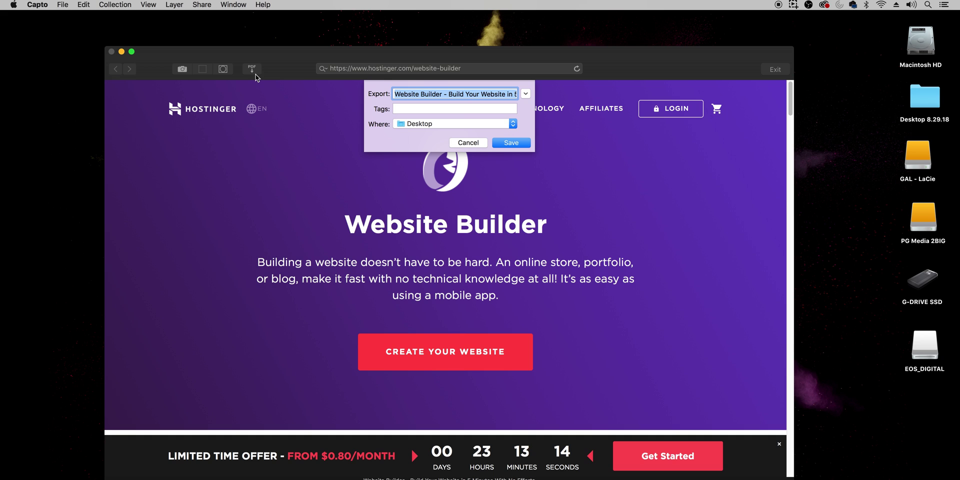
{"action": "type", "text": "Hostinger"}
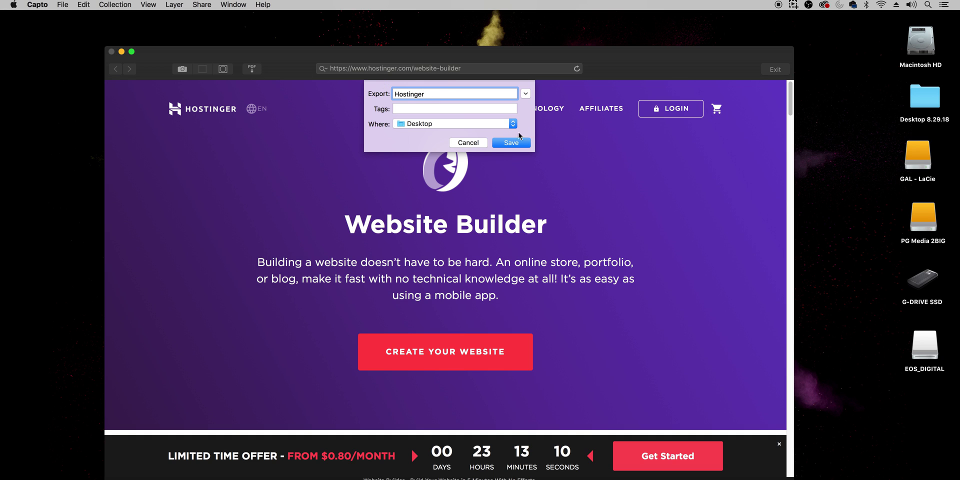
{"action": "left_click", "coordinate": [512, 143]}
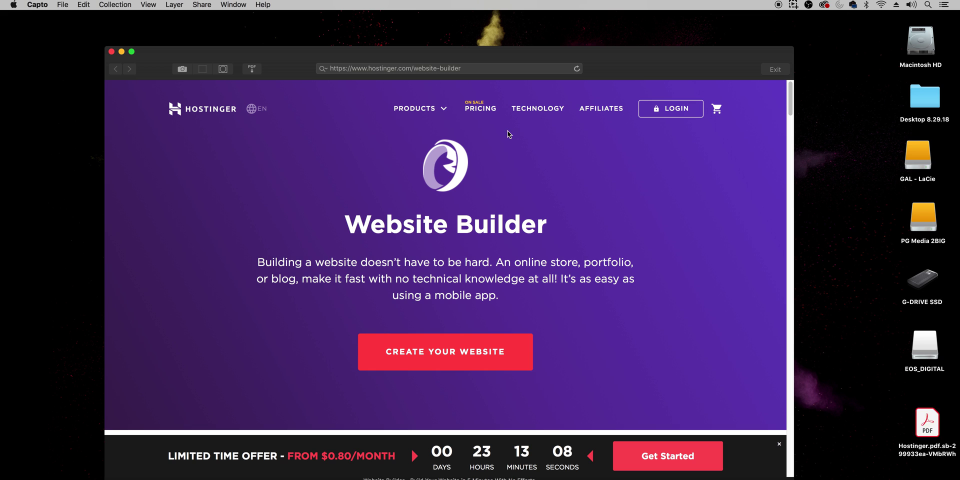
{"action": "left_click", "coordinate": [926, 423]}
{"action": "key", "text": "space"}
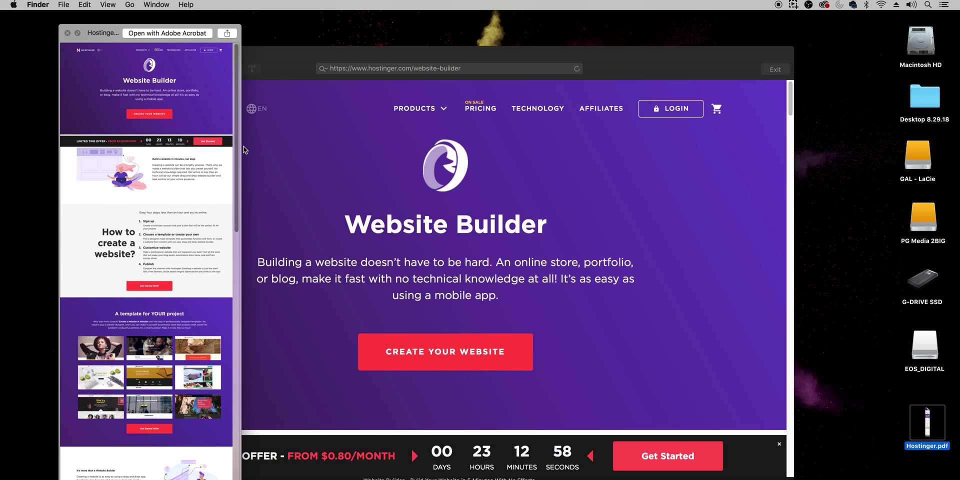
{"action": "left_click_drag", "start_coordinate": [237, 154], "coordinate": [244, 299]}
{"action": "key", "text": "space"}
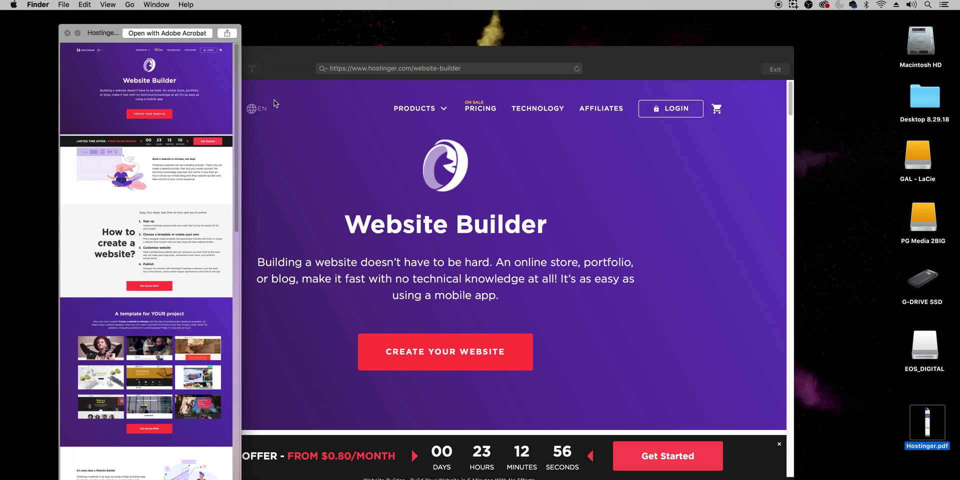
{"action": "right_click", "coordinate": [930, 429]}
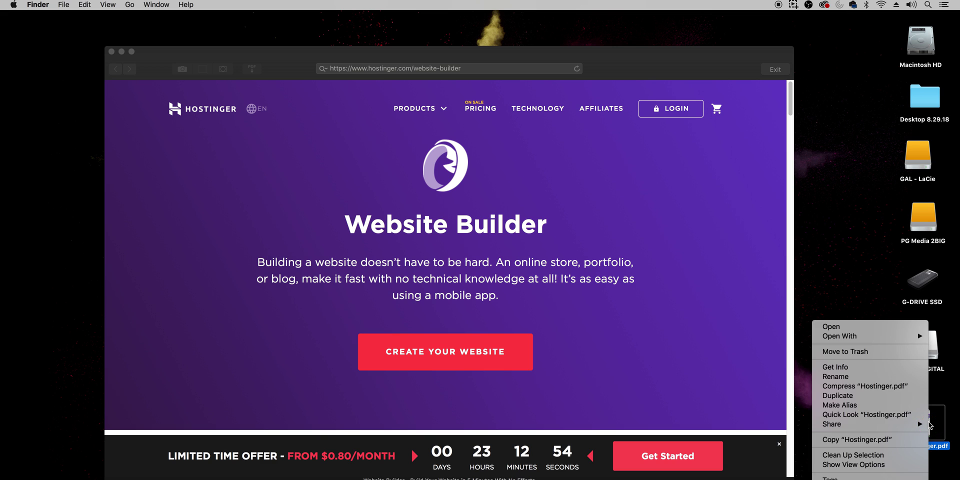
{"action": "mouse_move", "coordinate": [869, 337]}
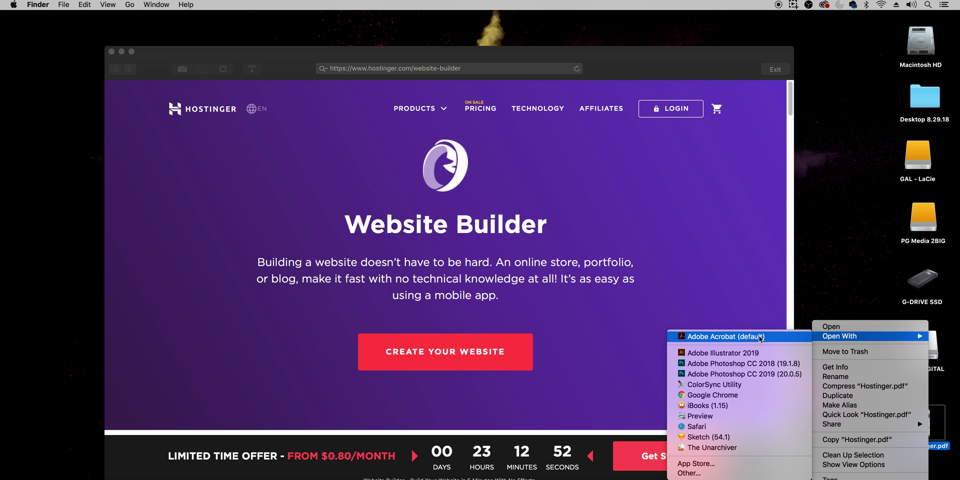
{"action": "left_click", "coordinate": [699, 416]}
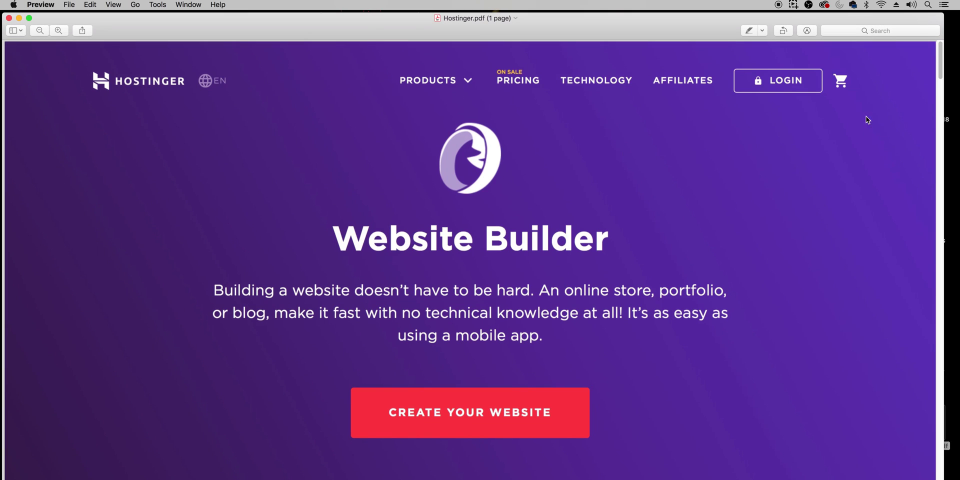
{"action": "left_click_drag", "start_coordinate": [939, 75], "coordinate": [930, 189]}
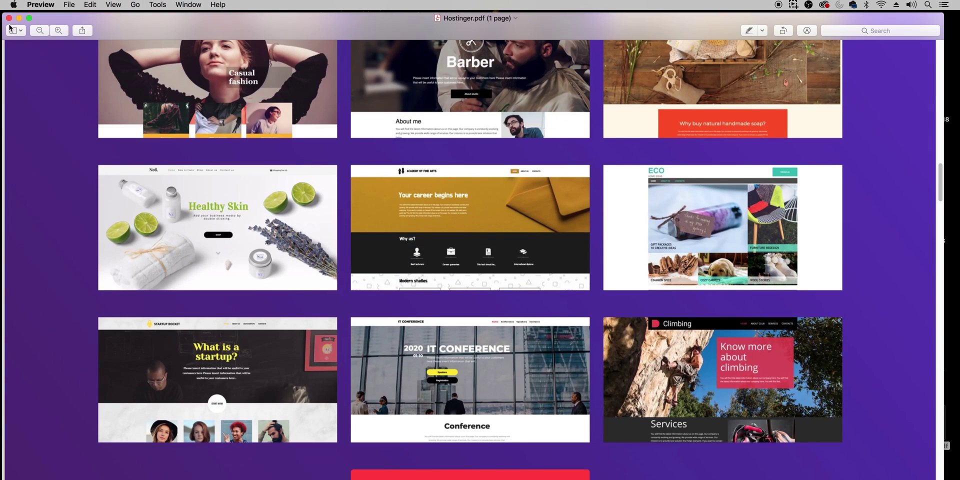
{"action": "left_click", "coordinate": [40, 33]}
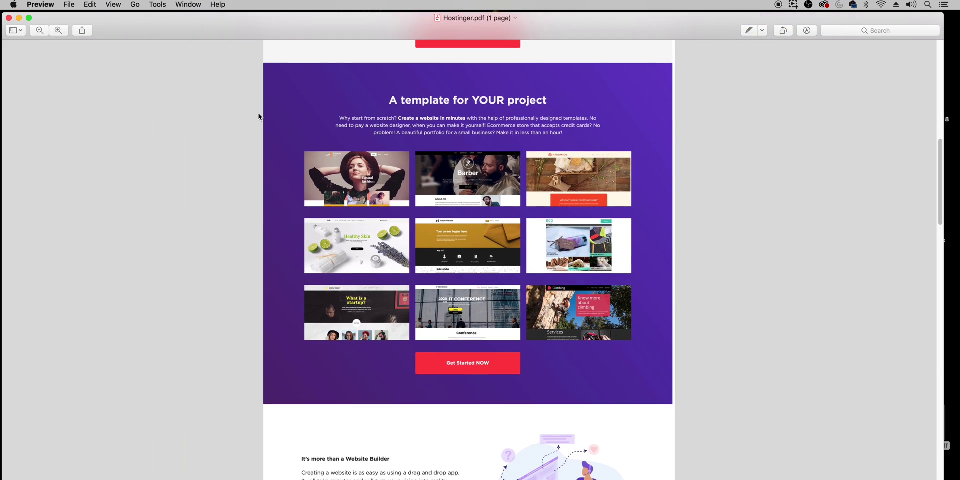
{"action": "left_click", "coordinate": [9, 18]}
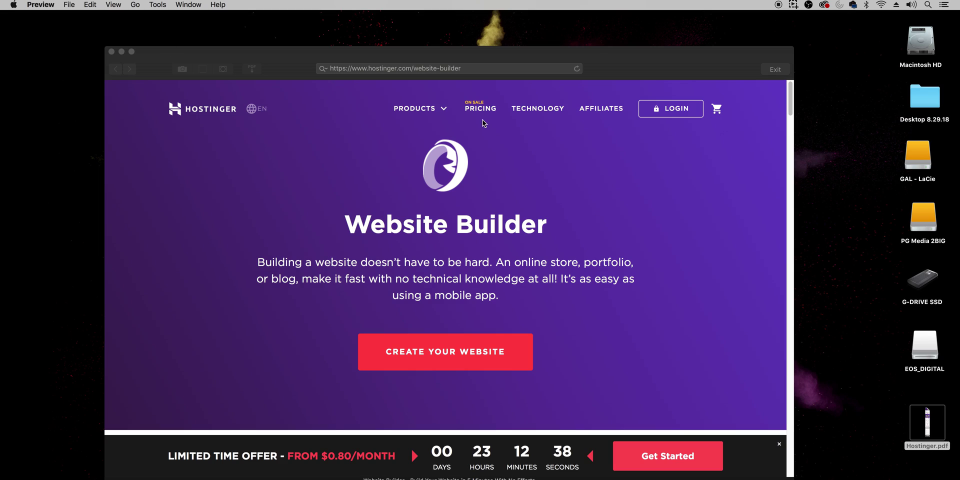
Step: Return to the Capto library and send the newest video capture to Premiere Pro CC 2019
{"action": "left_click", "coordinate": [237, 57]}
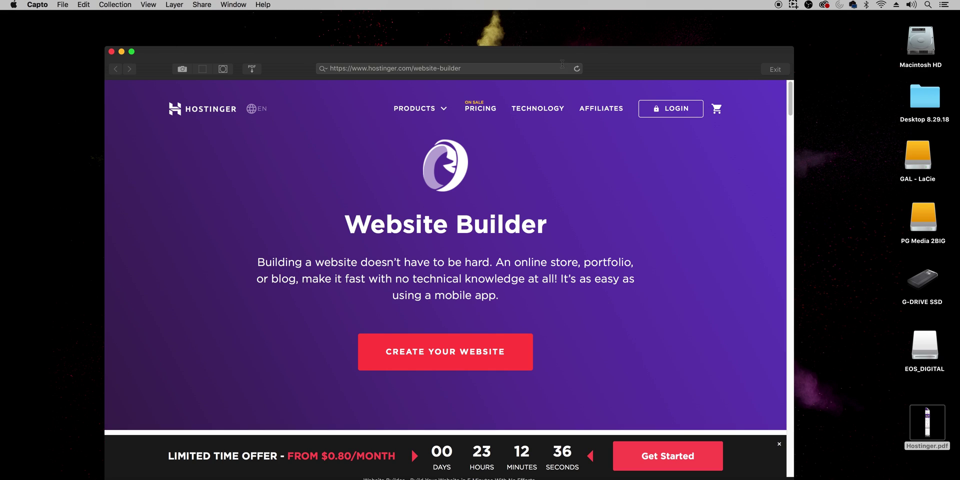
{"action": "left_click", "coordinate": [774, 70]}
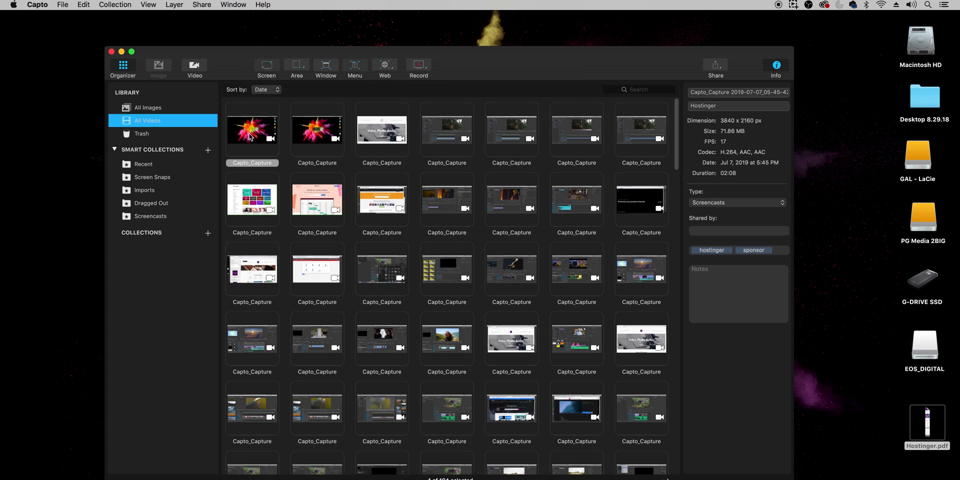
{"action": "left_click", "coordinate": [250, 134]}
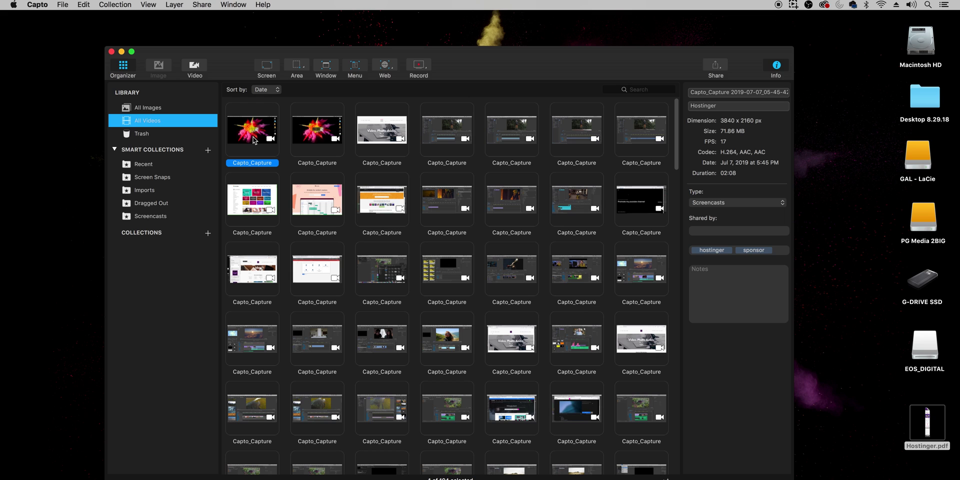
{"action": "right_click", "coordinate": [255, 129]}
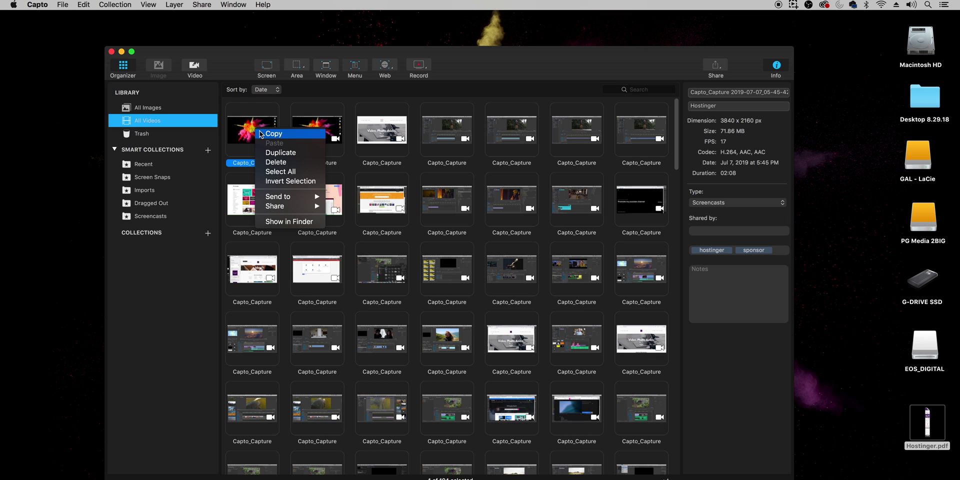
{"action": "mouse_move", "coordinate": [309, 196]}
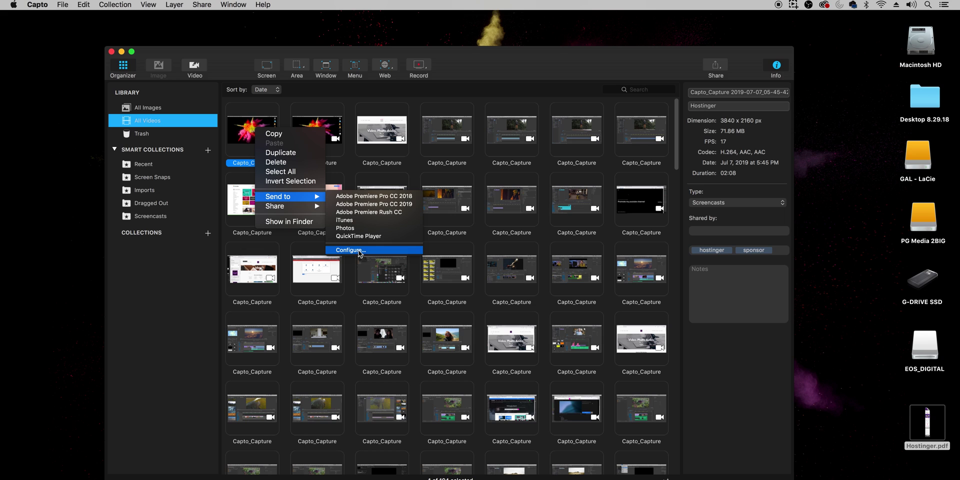
{"action": "left_click", "coordinate": [365, 204]}
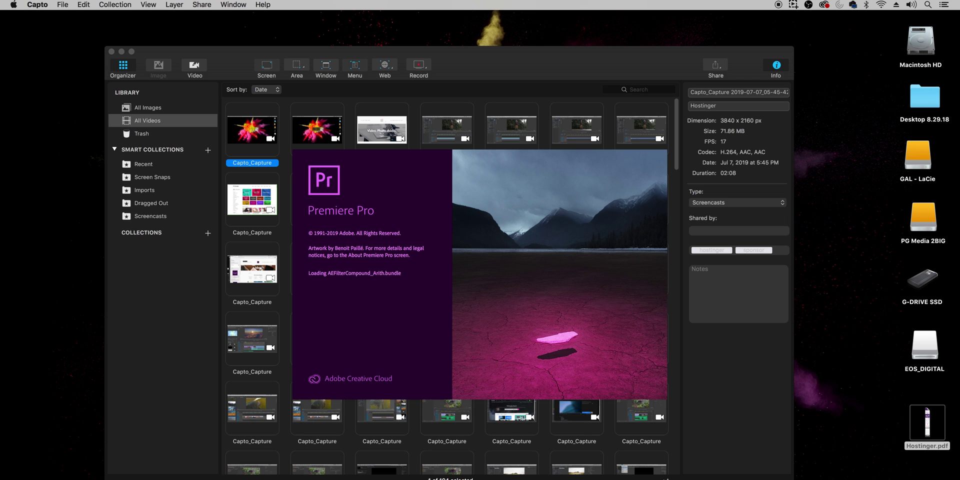
{"action": "key", "text": "super+Tab"}
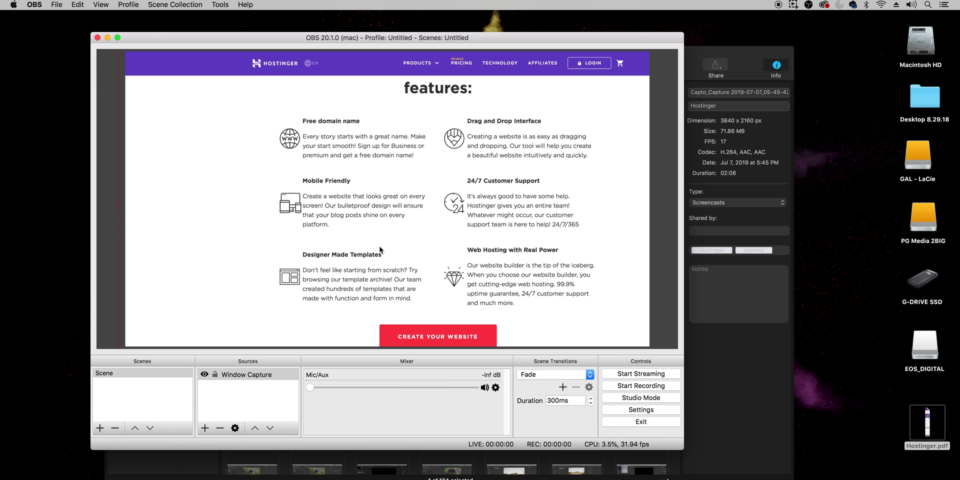
Step: Minimize the OBS window after checking its Window Capture preview
{"action": "left_click", "coordinate": [328, 184]}
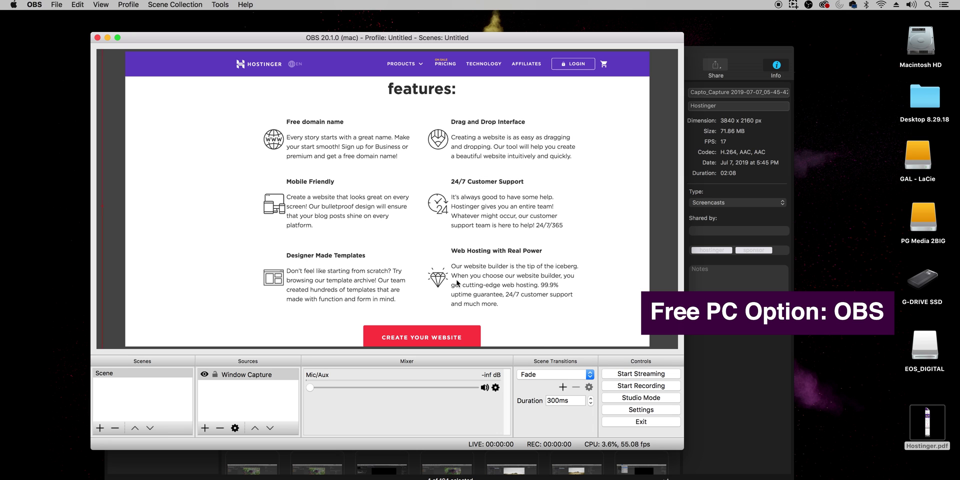
{"action": "left_click", "coordinate": [108, 37]}
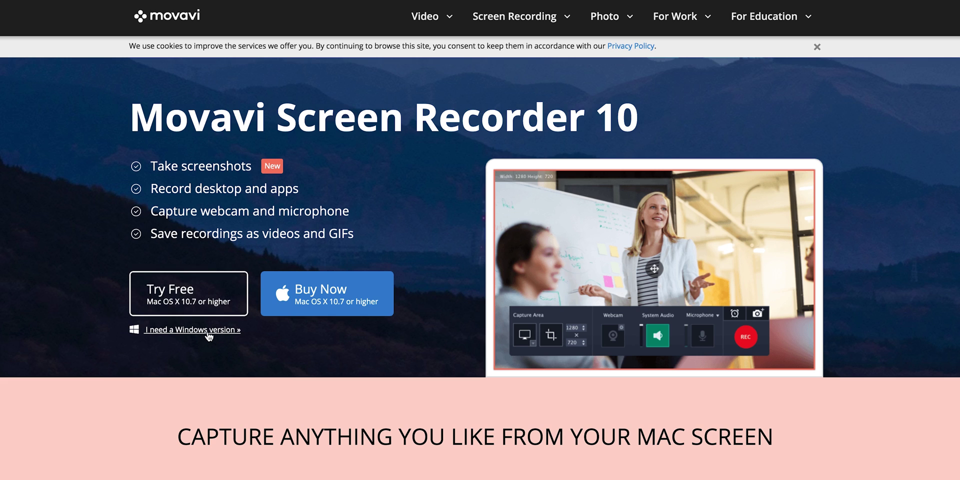
Step: Switch the Movavi page to its Windows version, then select the imported Capto_Capture clip in Premiere
{"action": "left_click", "coordinate": [209, 333]}
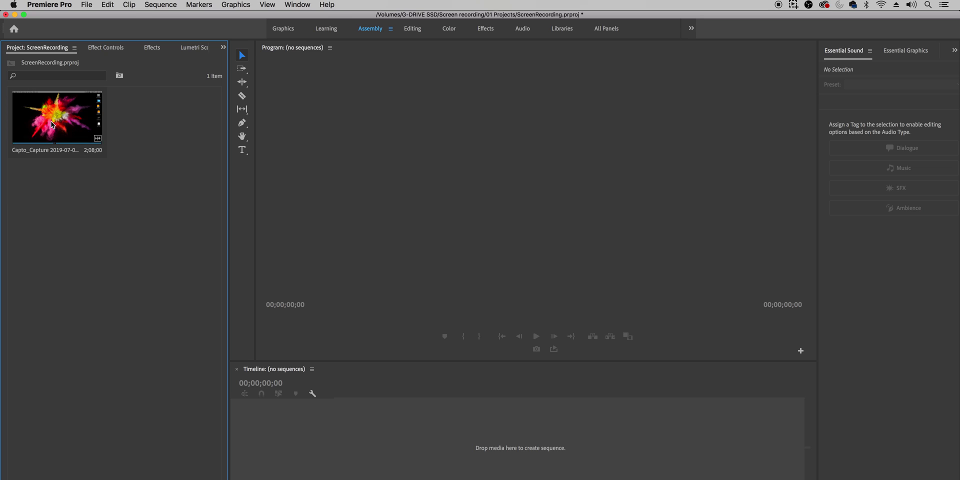
{"action": "left_click", "coordinate": [48, 144]}
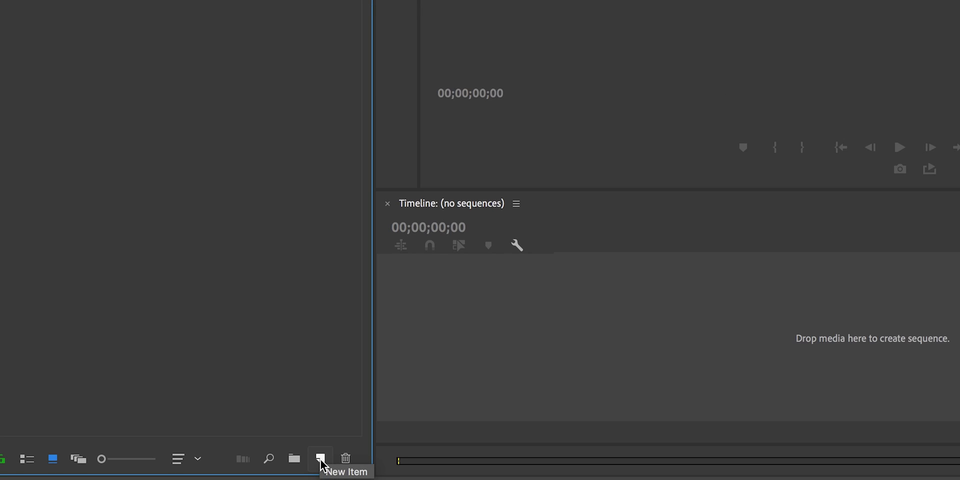
Step: Create a DSLR 1080p30 sequence named Sequence 01 and select the Capto_Capture clip
{"action": "left_click", "coordinate": [320, 460]}
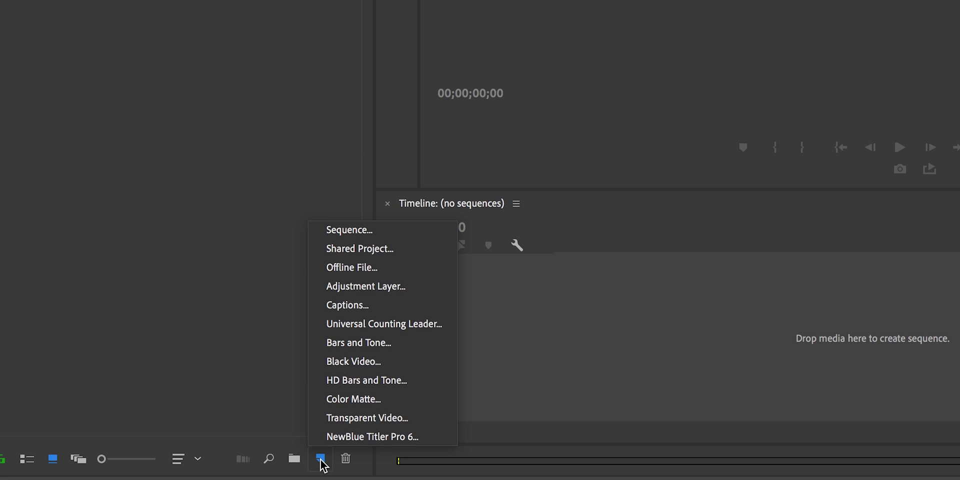
{"action": "left_click", "coordinate": [359, 231]}
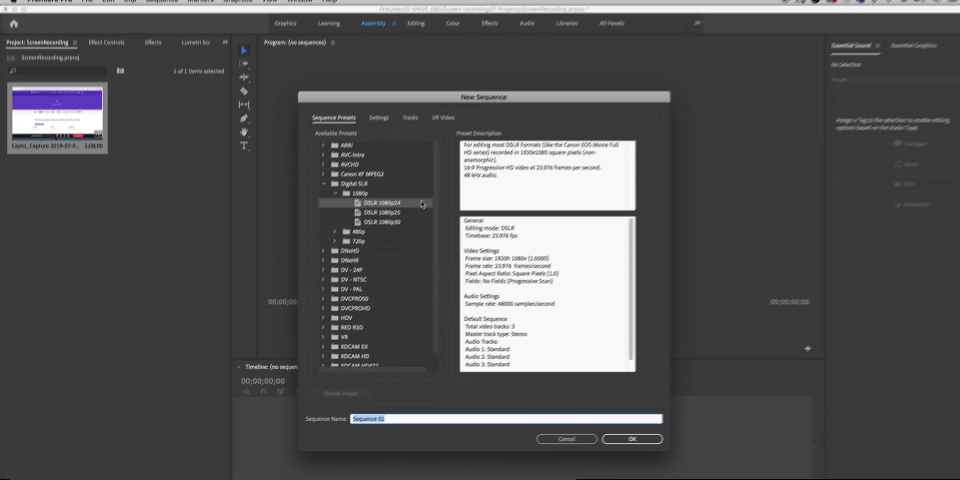
{"action": "left_click", "coordinate": [535, 53]}
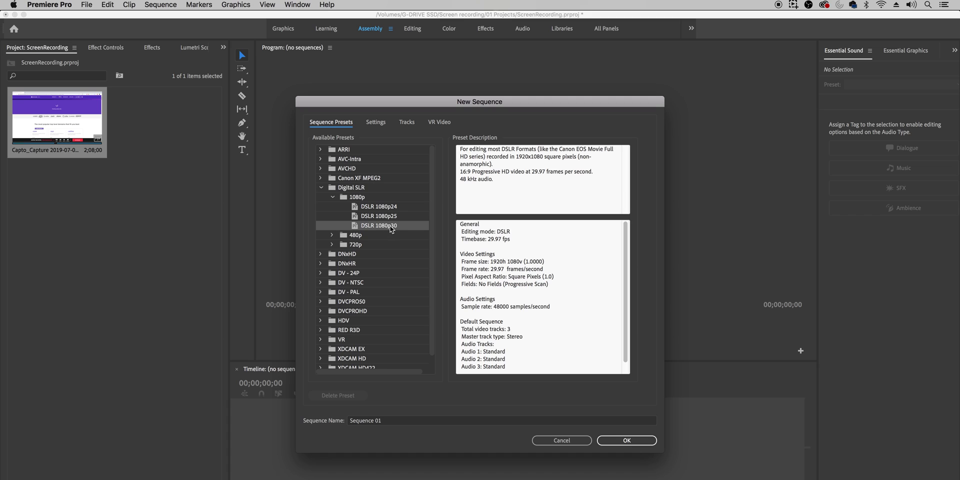
{"action": "left_click", "coordinate": [626, 443]}
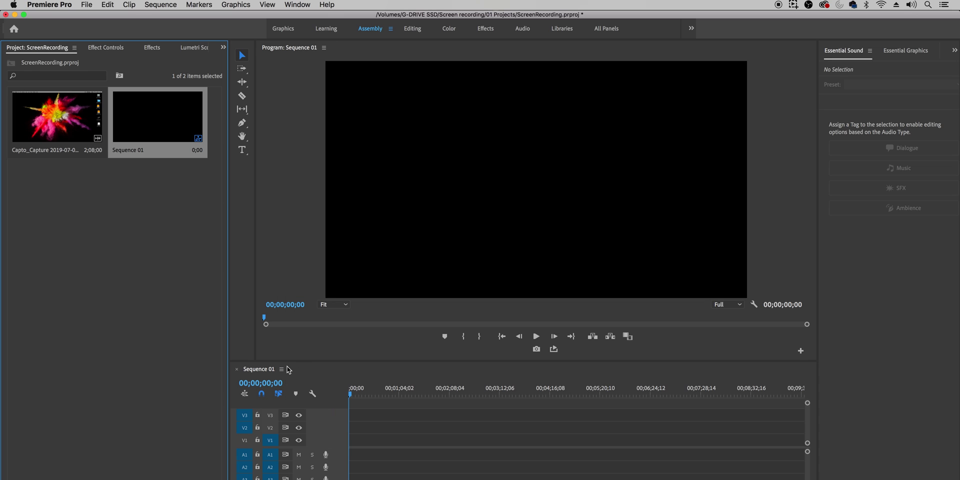
{"action": "left_click", "coordinate": [55, 127]}
Step: Add the Capto_Capture clip to the start of Sequence 01, keeping the existing sequence settings
{"action": "left_click_drag", "start_coordinate": [140, 193], "coordinate": [347, 450]}
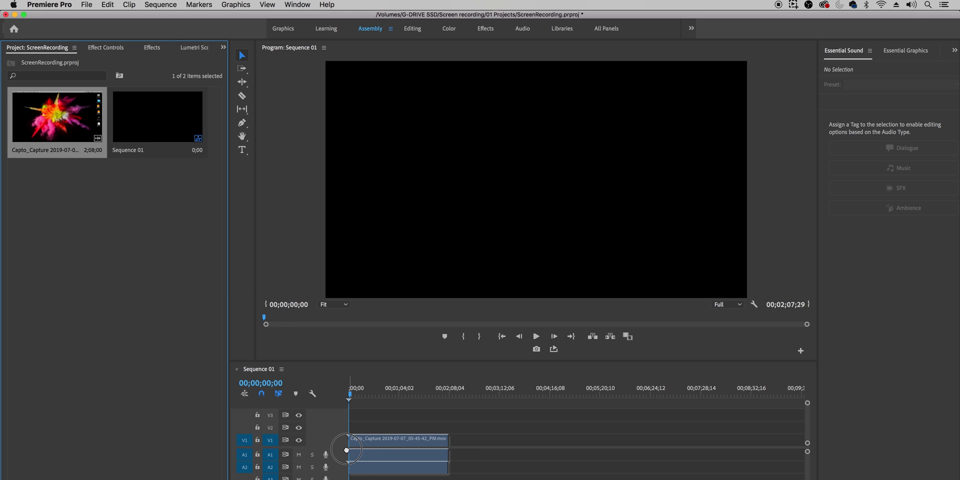
{"action": "left_click_drag", "start_coordinate": [347, 450], "coordinate": [346, 450]}
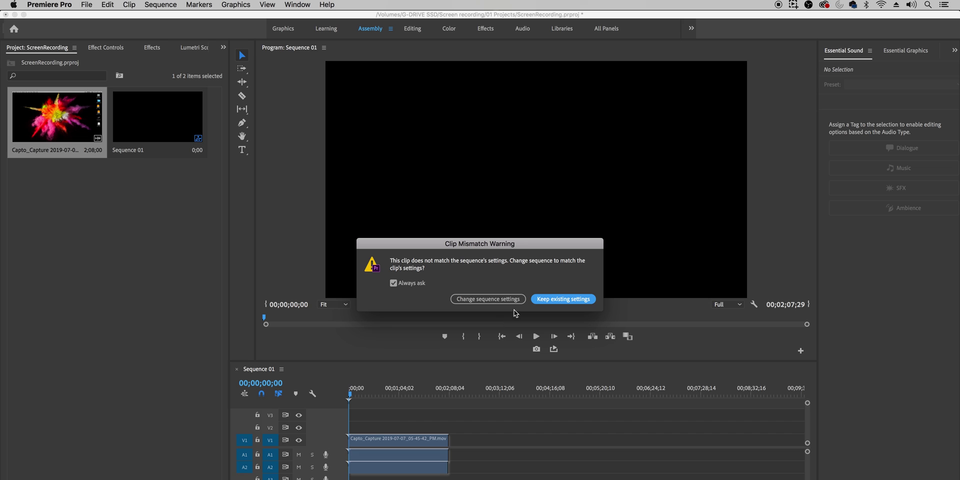
{"action": "left_click", "coordinate": [554, 301]}
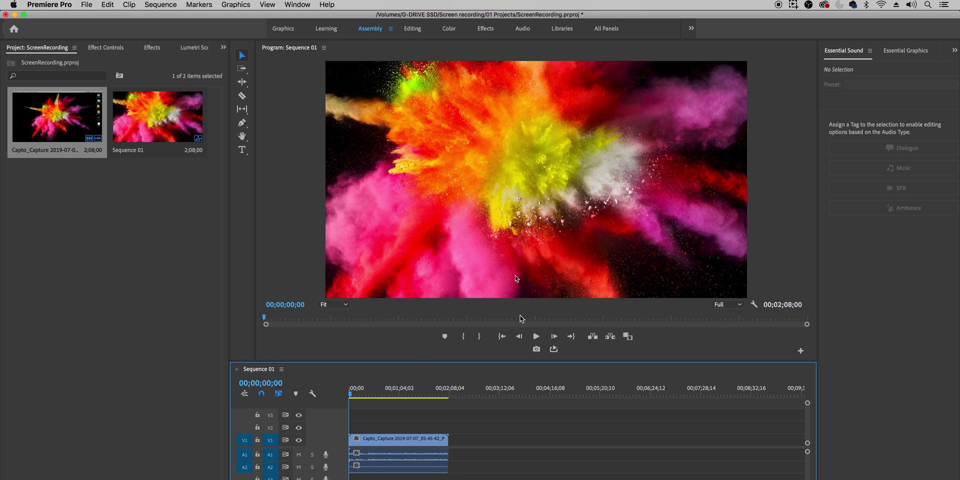
Step: Scrub to the web-hosting ad frame near 26;03 and show project items in List View
{"action": "left_click", "coordinate": [361, 393]}
{"action": "left_click_drag", "start_coordinate": [361, 393], "coordinate": [370, 393]}
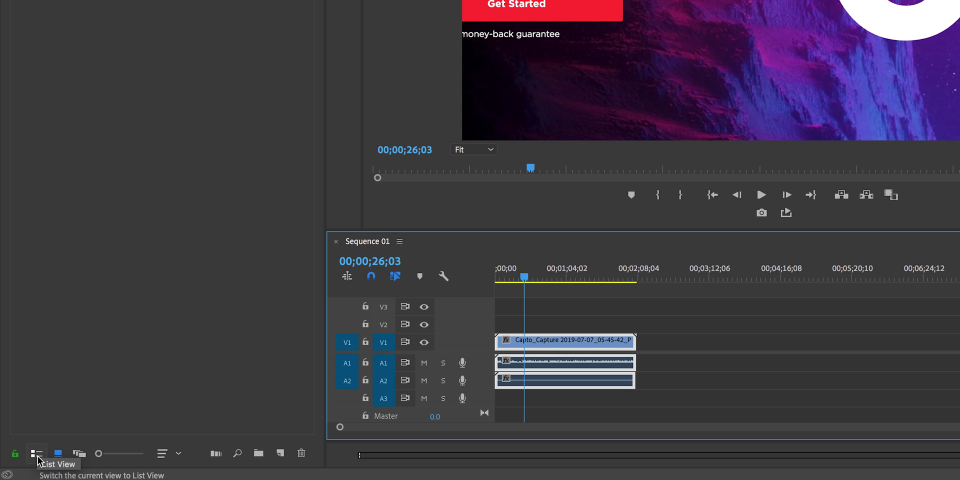
{"action": "left_click", "coordinate": [30, 479]}
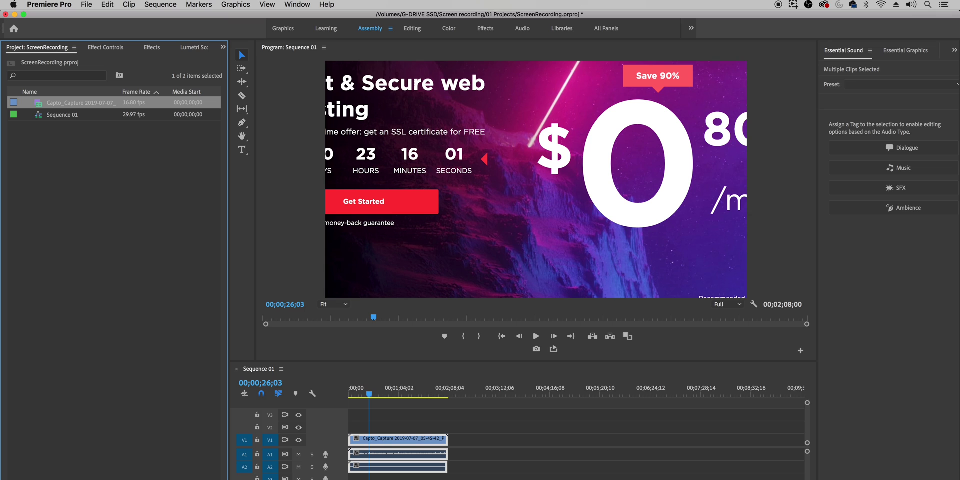
{"action": "left_click_drag", "start_coordinate": [100, 479], "coordinate": [123, 479]}
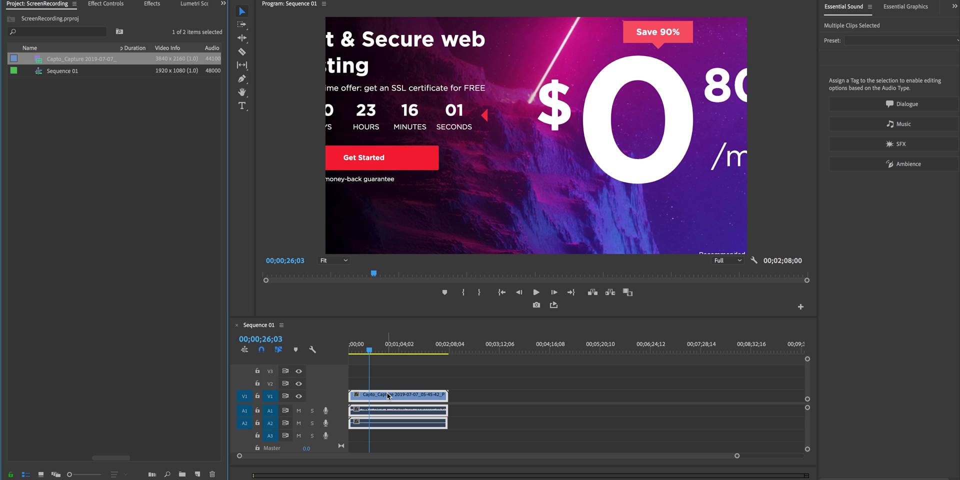
Step: Scale the V1 clip to frame size, then set its Scale to 119 in Effect Controls
{"action": "right_click", "coordinate": [389, 397]}
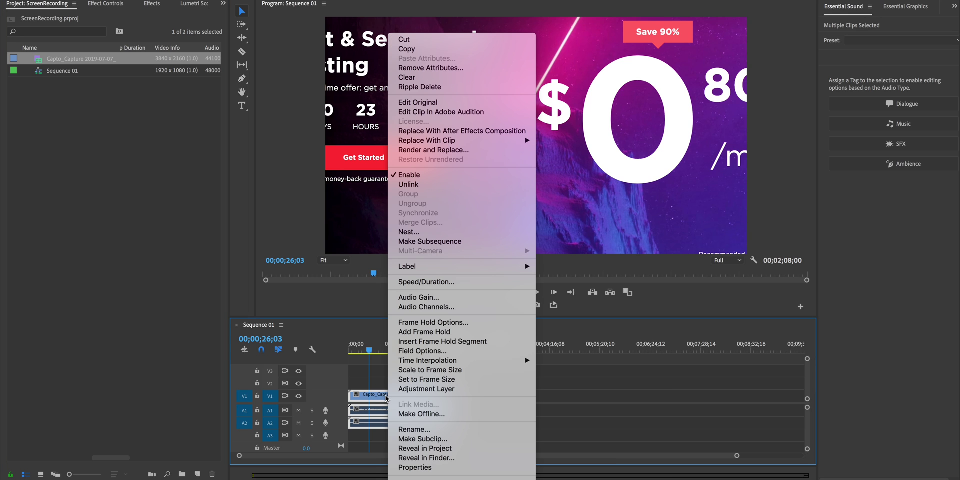
{"action": "left_click", "coordinate": [428, 370]}
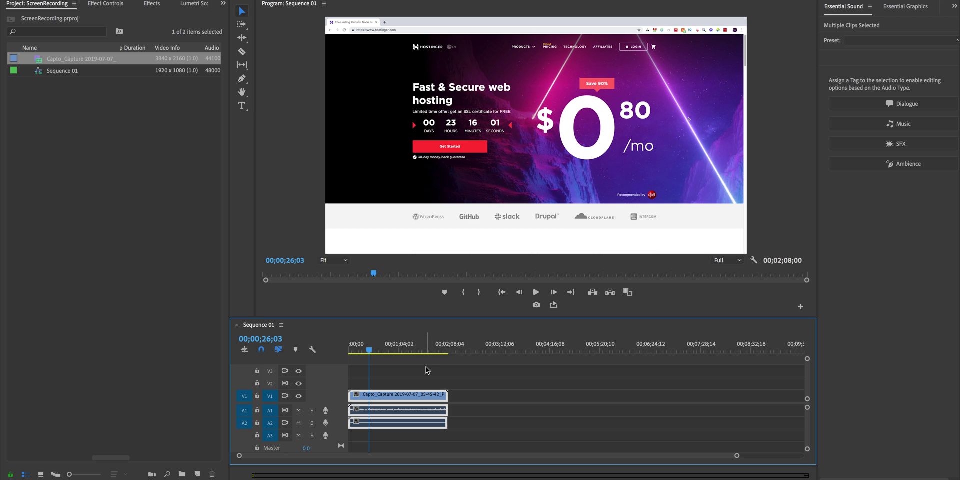
{"action": "left_click", "coordinate": [400, 378]}
{"action": "left_click", "coordinate": [397, 397]}
{"action": "left_click", "coordinate": [106, 5]}
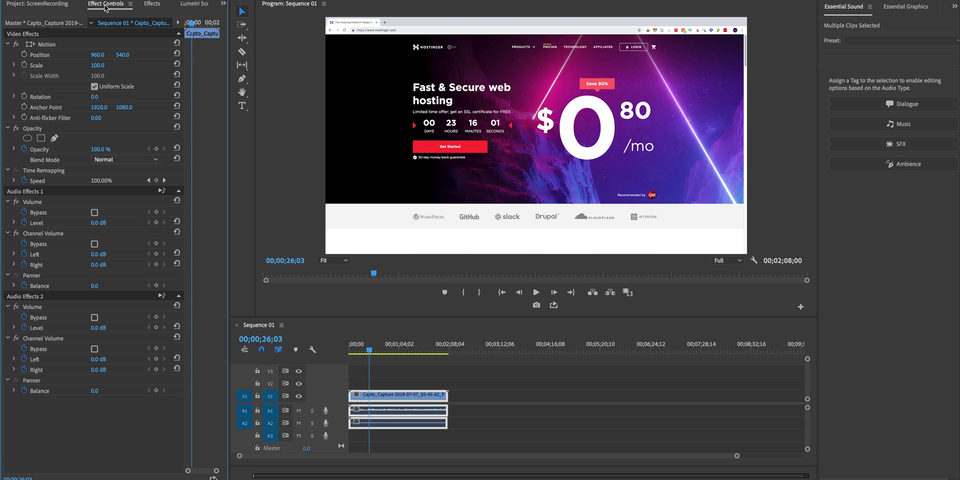
{"action": "mouse_move", "coordinate": [98, 65]}
{"action": "left_mouse_down"}
{"action": "mouse_move", "coordinate": [107, 65]}
{"action": "mouse_move", "coordinate": [102, 56]}
{"action": "left_mouse_up"}
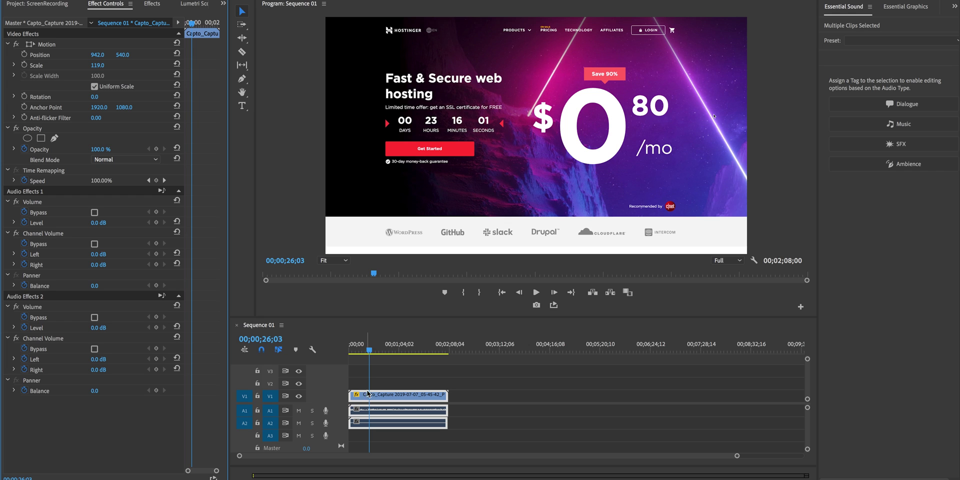
Step: Cut the recording with the Razor at about 55 seconds, where the domain search begins
{"action": "left_click", "coordinate": [390, 354]}
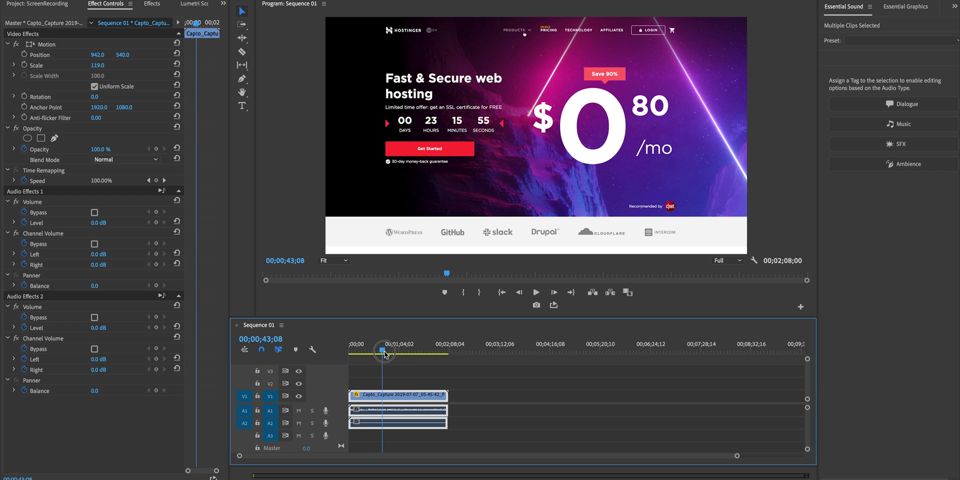
{"action": "left_click_drag", "start_coordinate": [393, 358], "coordinate": [392, 359]}
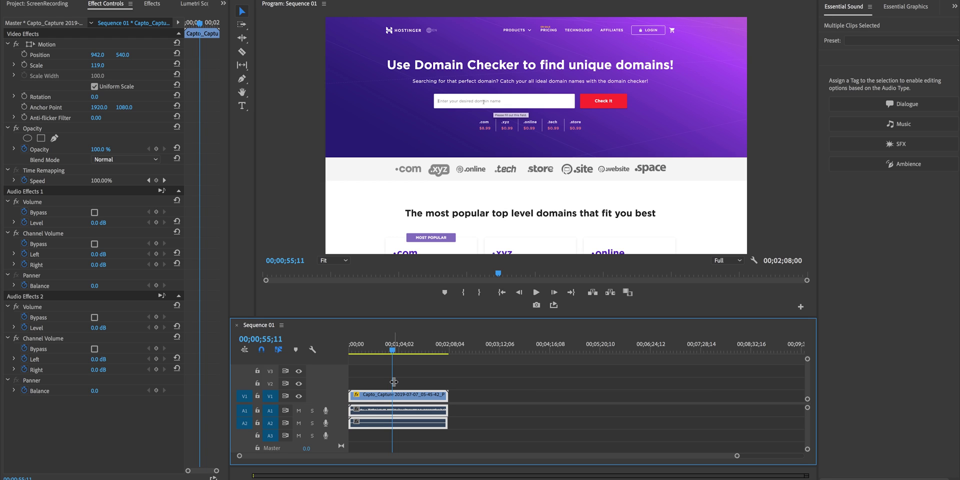
{"action": "key", "text": "c"}
{"action": "left_click", "coordinate": [393, 395]}
Step: Make a second Razor cut near one minute to isolate the short domain-check clip
{"action": "left_click", "coordinate": [395, 351]}
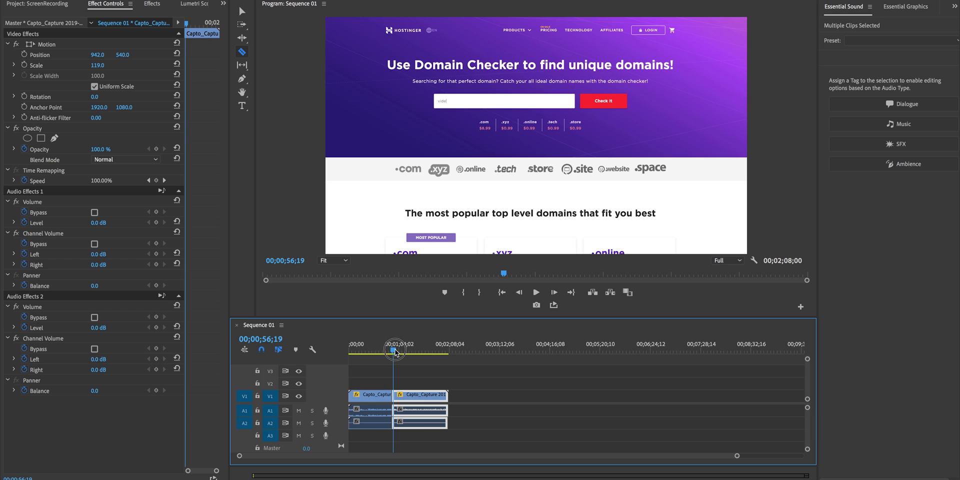
{"action": "left_click_drag", "start_coordinate": [397, 352], "coordinate": [398, 352]}
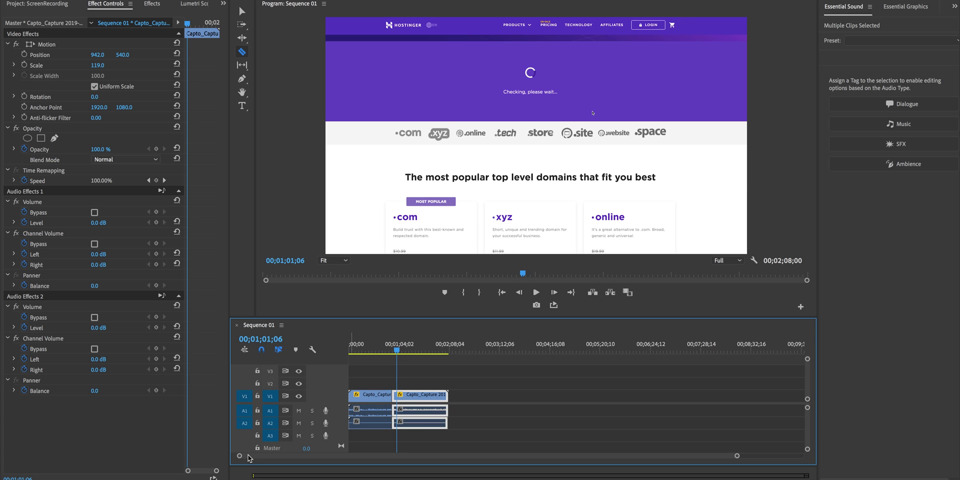
{"action": "left_click_drag", "start_coordinate": [239, 457], "coordinate": [377, 464]}
{"action": "left_click", "coordinate": [575, 353]}
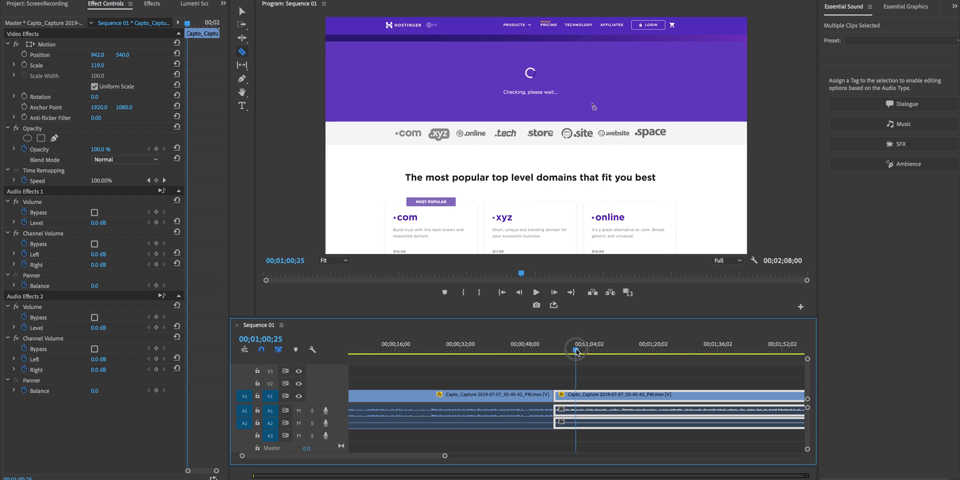
{"action": "left_click_drag", "start_coordinate": [575, 352], "coordinate": [575, 353]}
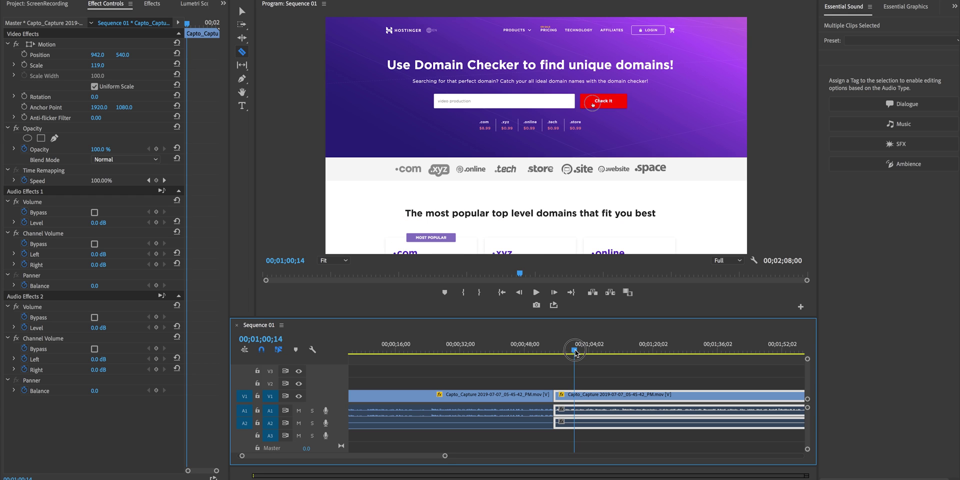
{"action": "left_click", "coordinate": [573, 396]}
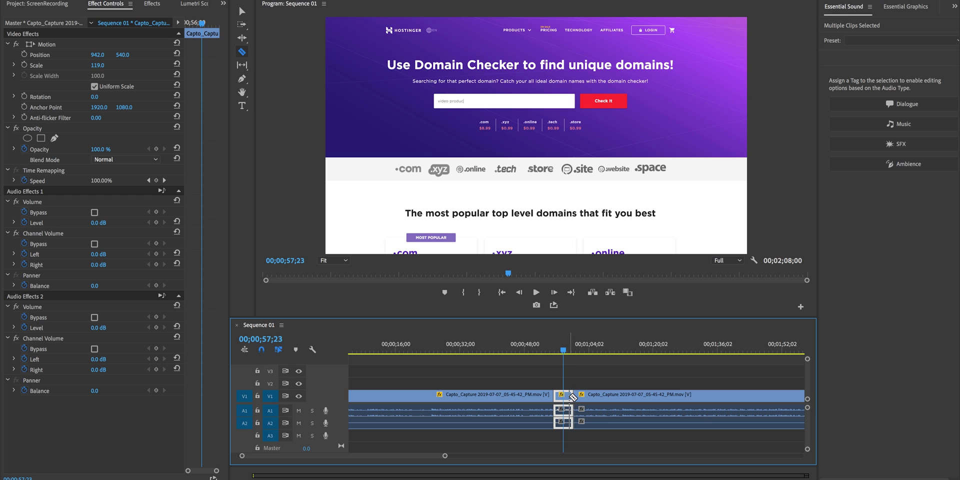
Step: Zoom the short clip to Scale 192 at Position 942, 827 to enlarge the domain search box
{"action": "key", "text": "v"}
{"action": "left_click", "coordinate": [93, 65]}
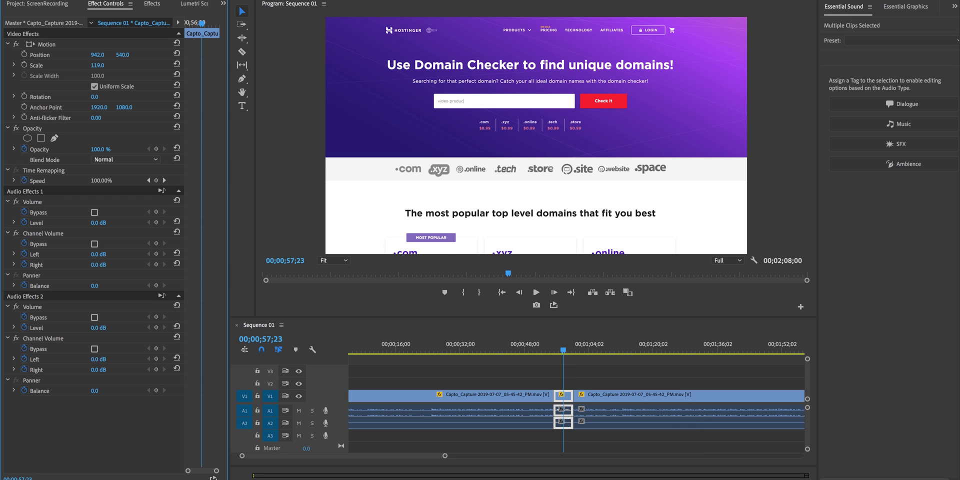
{"action": "left_click_drag", "start_coordinate": [95, 65], "coordinate": [239, 55]}
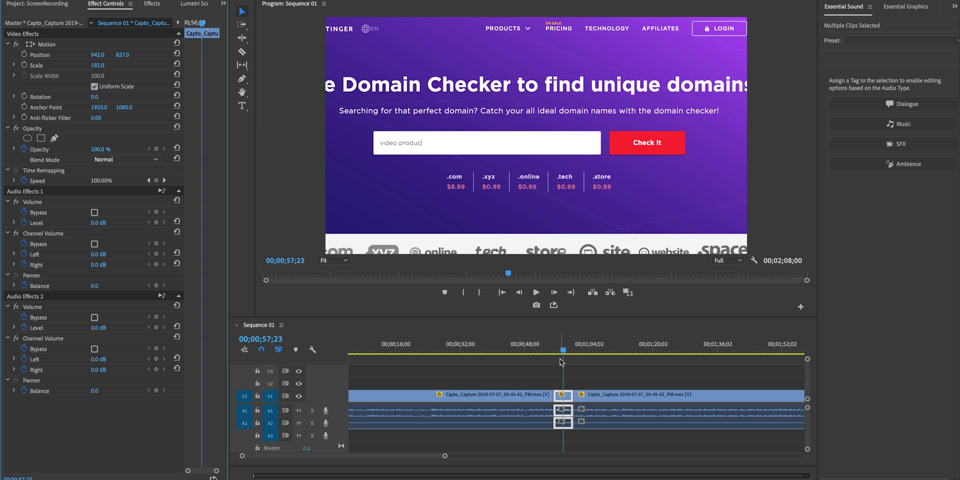
{"action": "left_click", "coordinate": [547, 345]}
{"action": "left_click", "coordinate": [560, 347]}
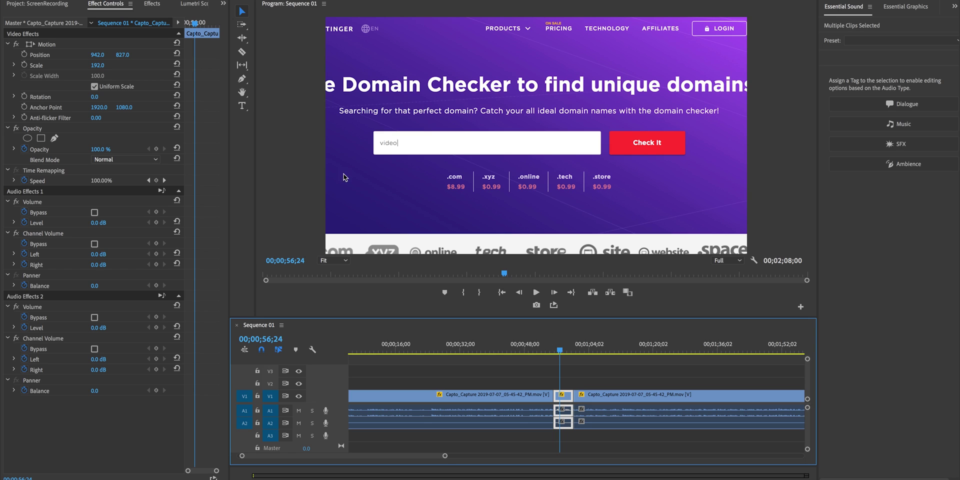
Step: Find Impact Motion Tween in Effects and drop it on the zoomed clip's edit point
{"action": "left_click", "coordinate": [150, 8]}
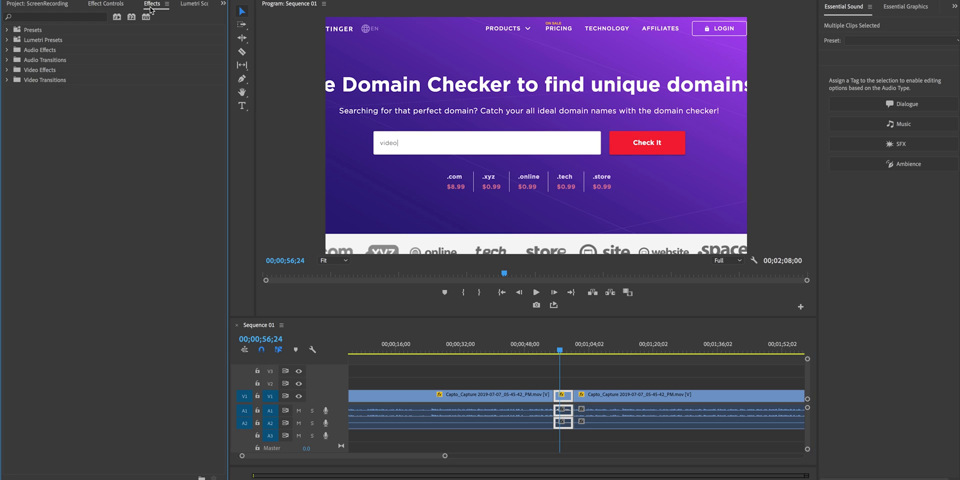
{"action": "left_click", "coordinate": [51, 17]}
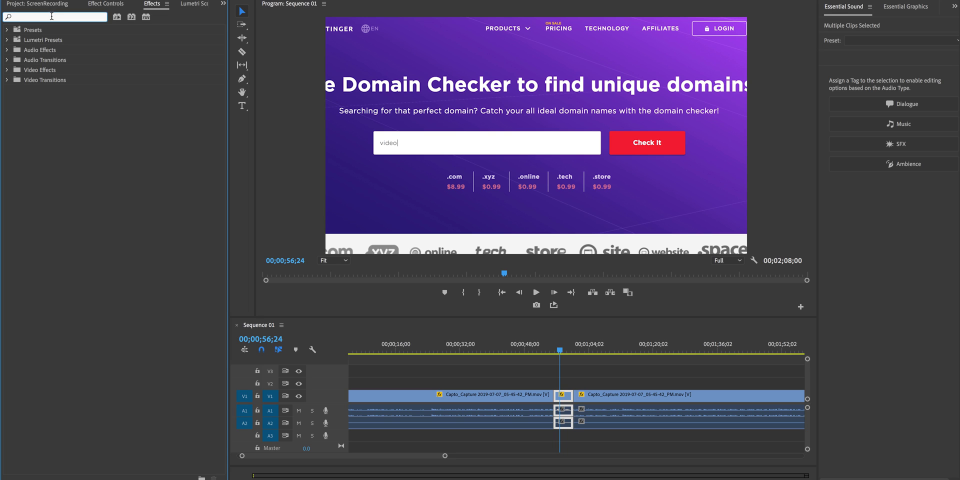
{"action": "type", "text": "motion tween"}
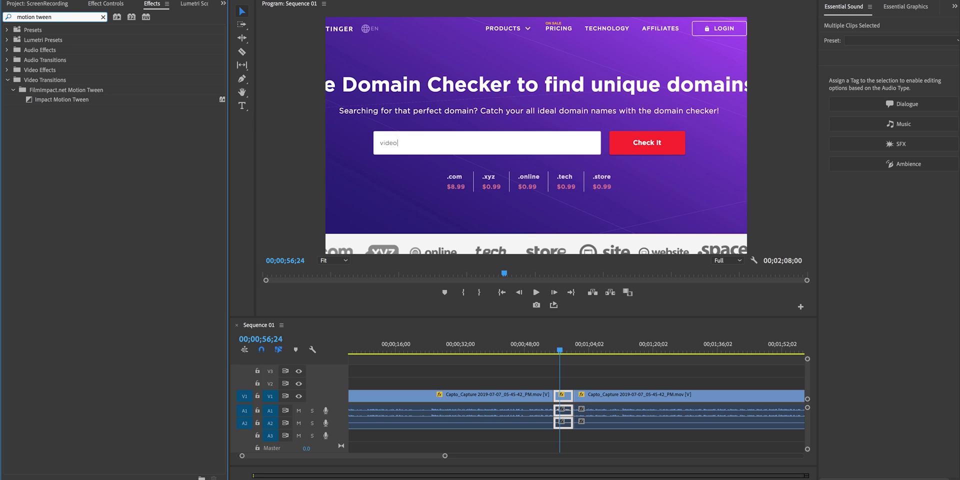
{"action": "left_click", "coordinate": [100, 102]}
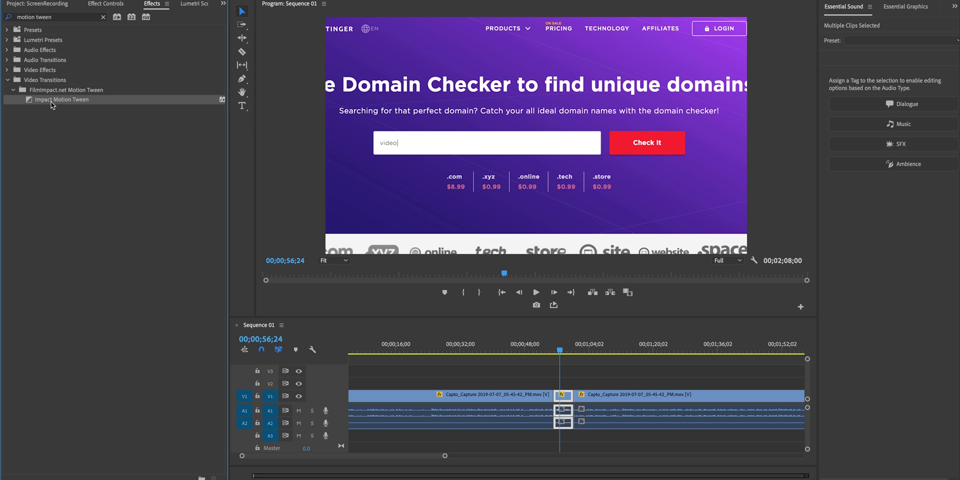
{"action": "left_click_drag", "start_coordinate": [57, 104], "coordinate": [555, 399]}
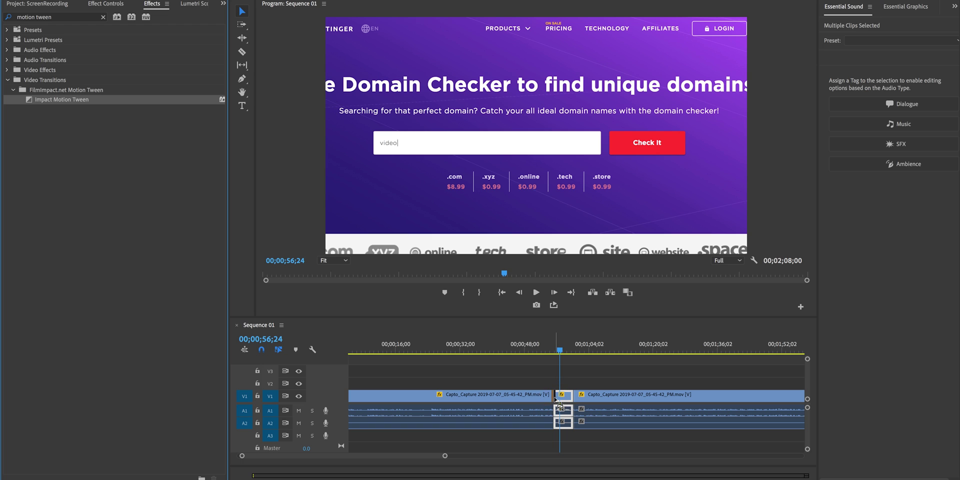
{"action": "left_click", "coordinate": [553, 350]}
{"action": "left_click_drag", "start_coordinate": [552, 352], "coordinate": [553, 354]}
Step: Set the transition's Render Options Blend Type to Composite in Effect Controls
{"action": "left_click", "coordinate": [554, 399]}
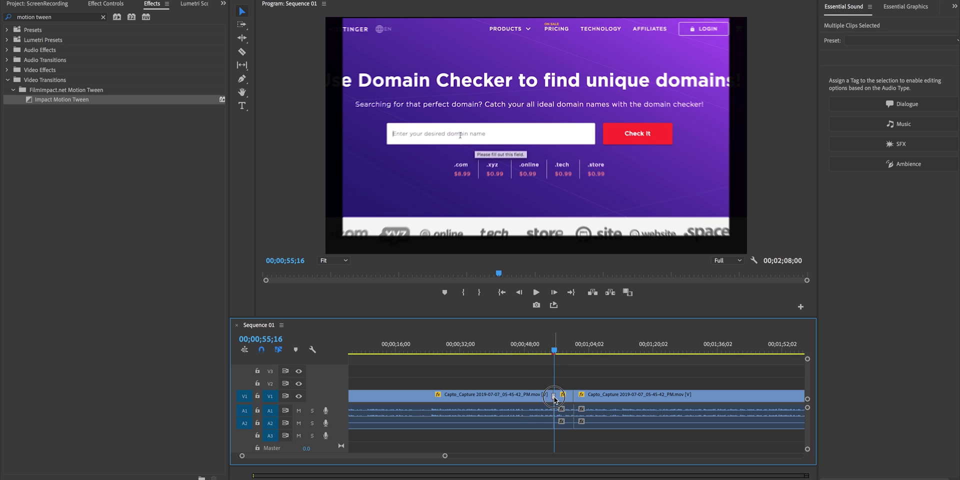
{"action": "left_click", "coordinate": [112, 5]}
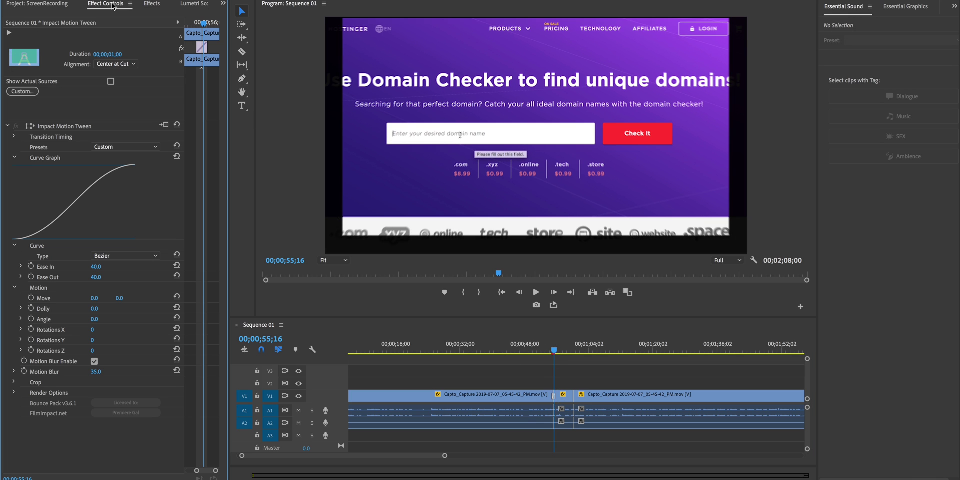
{"action": "left_click", "coordinate": [15, 394]}
{"action": "left_click", "coordinate": [133, 403]}
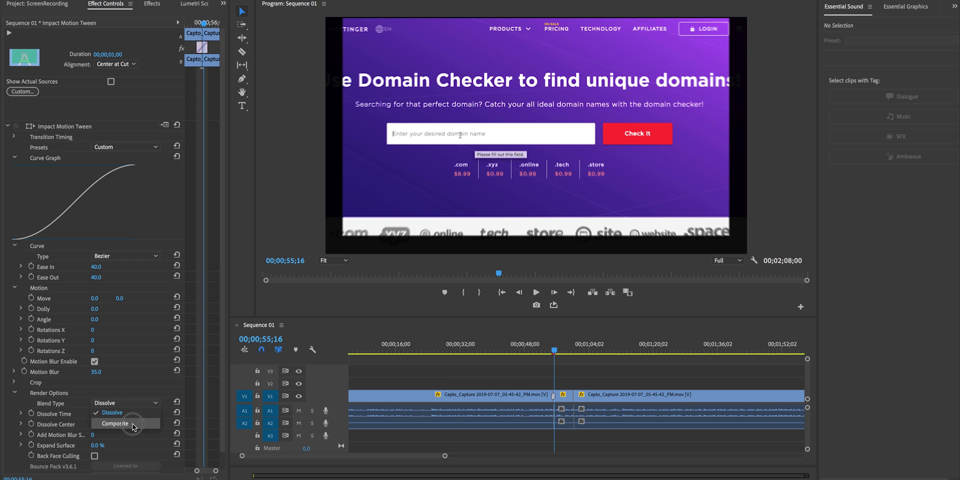
{"action": "left_click", "coordinate": [133, 424]}
{"action": "left_click_drag", "start_coordinate": [445, 456], "coordinate": [392, 472]}
Step: Mark an in/out range (52;13 to 58;23) around the first transition, render it, and review playback
{"action": "left_click", "coordinate": [532, 351]}
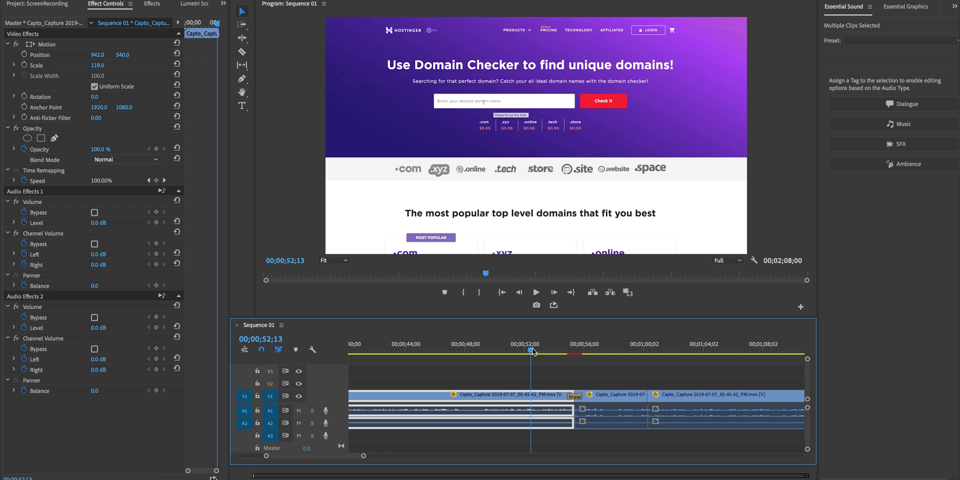
{"action": "key", "text": "i"}
{"action": "left_click", "coordinate": [624, 352]}
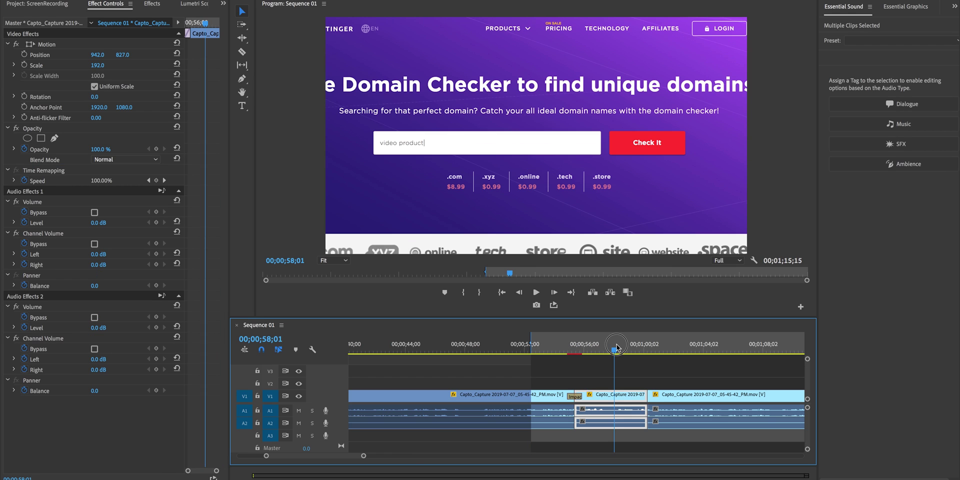
{"action": "key", "text": "o"}
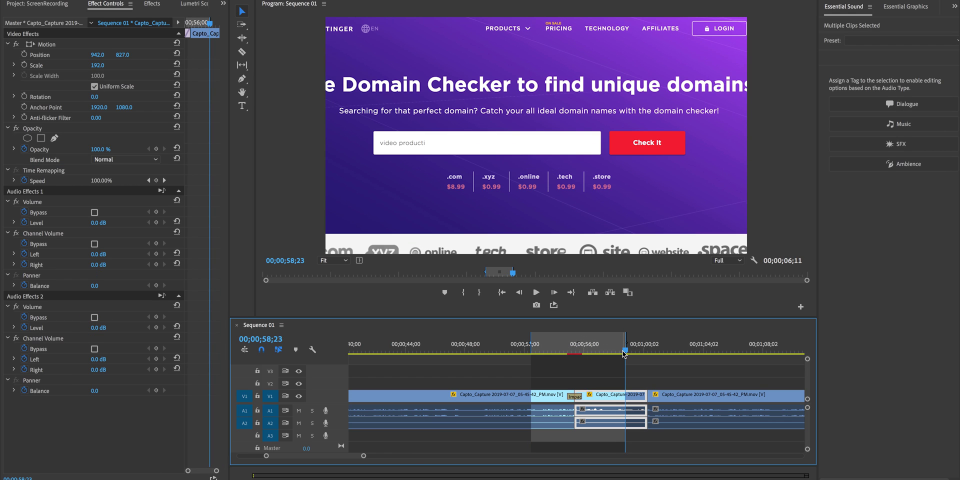
{"action": "key", "text": "Return"}
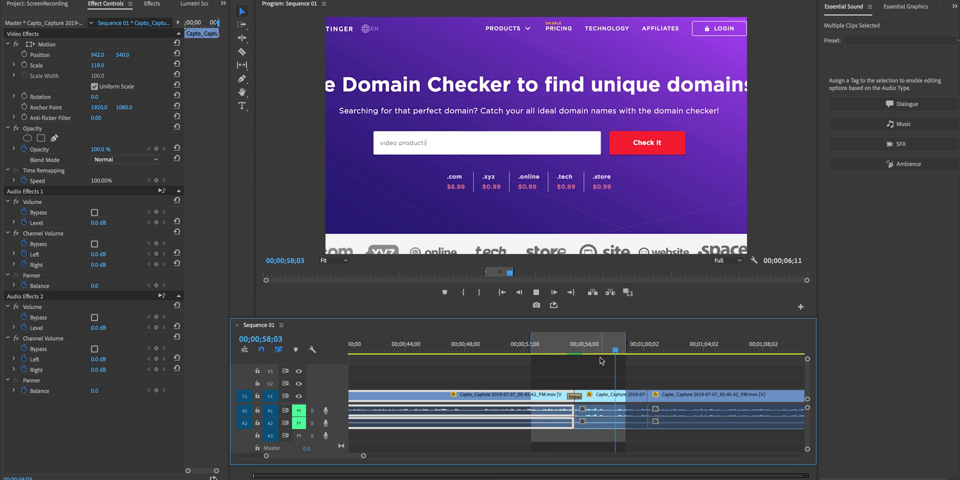
{"action": "key", "text": "space"}
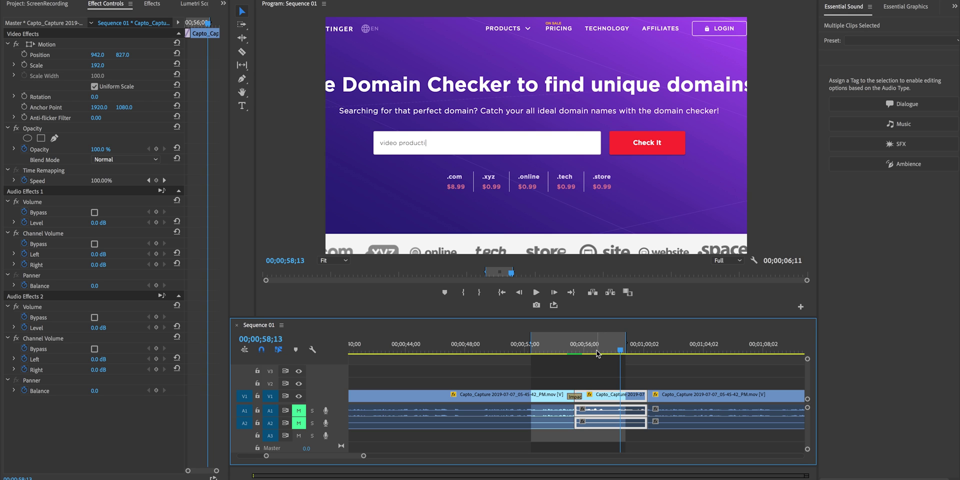
{"action": "mouse_move", "coordinate": [595, 353]}
{"action": "left_mouse_down"}
{"action": "mouse_move", "coordinate": [583, 350]}
{"action": "mouse_move", "coordinate": [625, 350]}
{"action": "mouse_move", "coordinate": [586, 351]}
{"action": "left_mouse_up"}
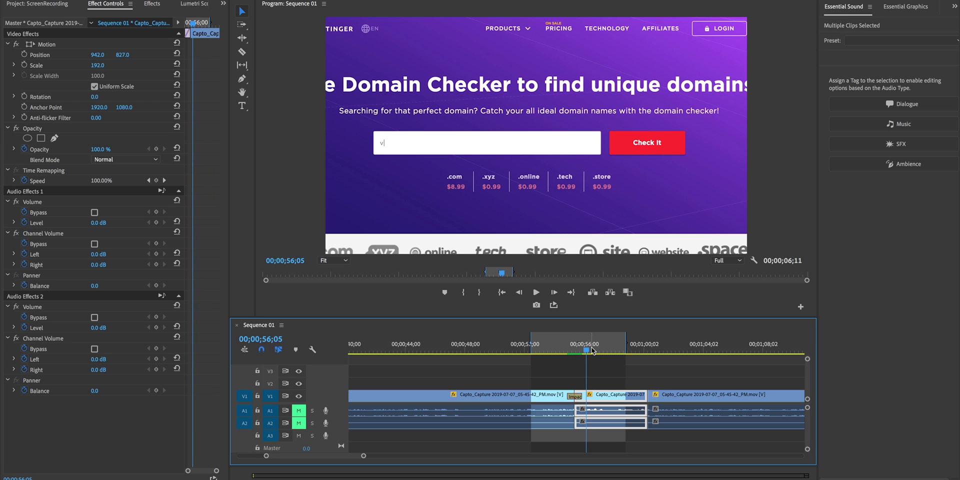
Step: Add the default Impact transition at the edit point between the second and third clips
{"action": "left_click", "coordinate": [575, 398]}
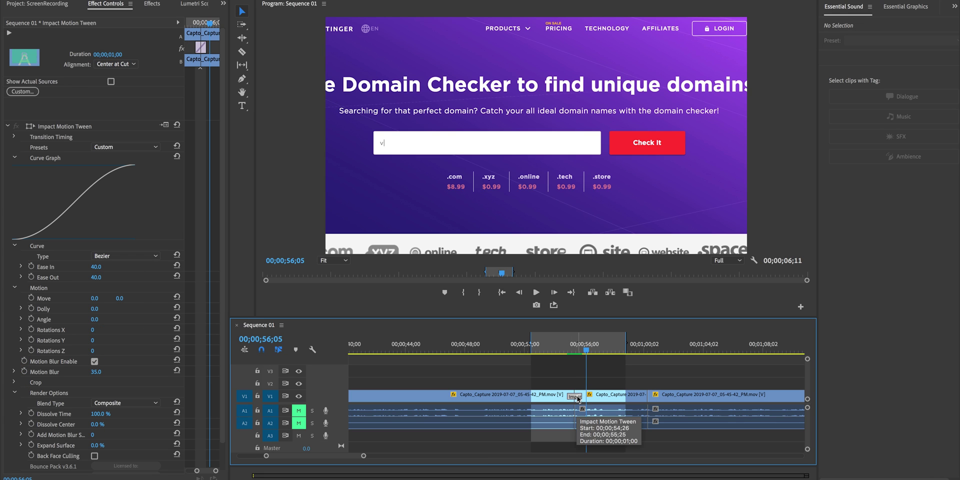
{"action": "left_click", "coordinate": [649, 395]}
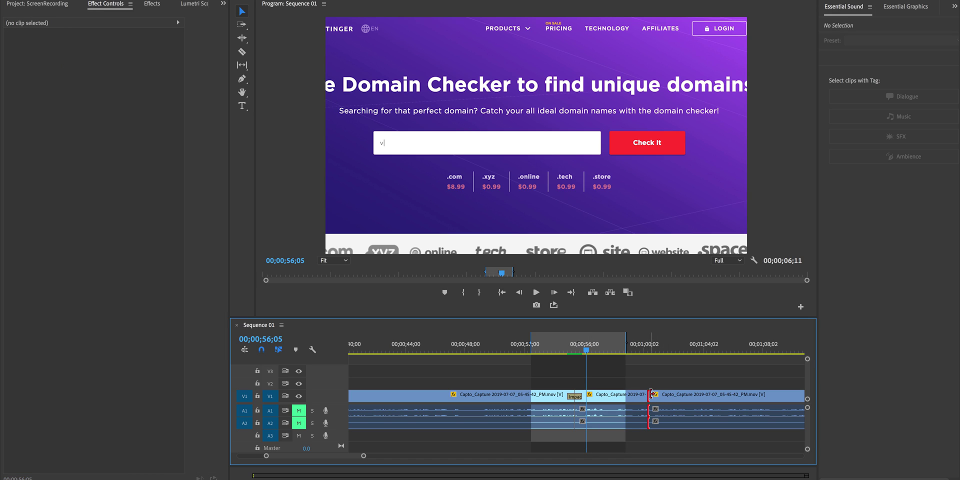
{"action": "key", "text": "super+d"}
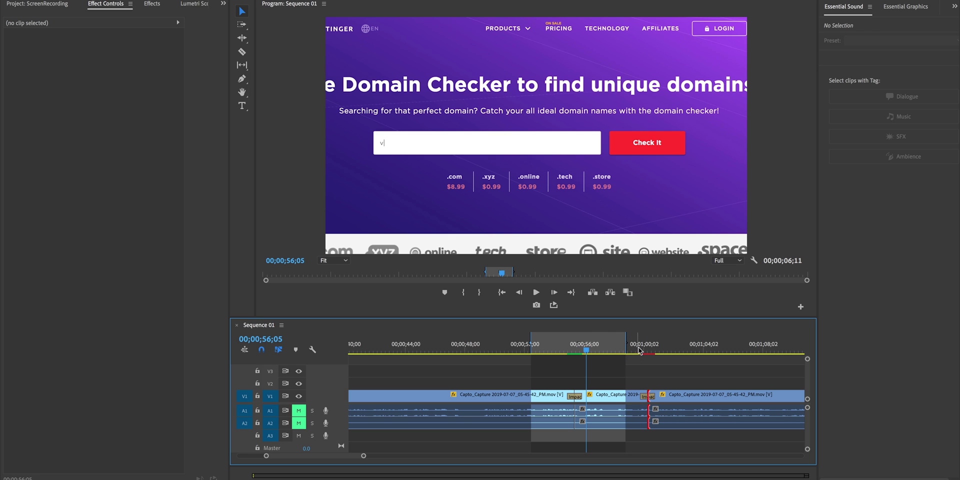
Step: Extend the preview range's out point past the second transition, render, and play it back
{"action": "left_click", "coordinate": [692, 350]}
{"action": "key", "text": "o"}
{"action": "key", "text": "Return"}
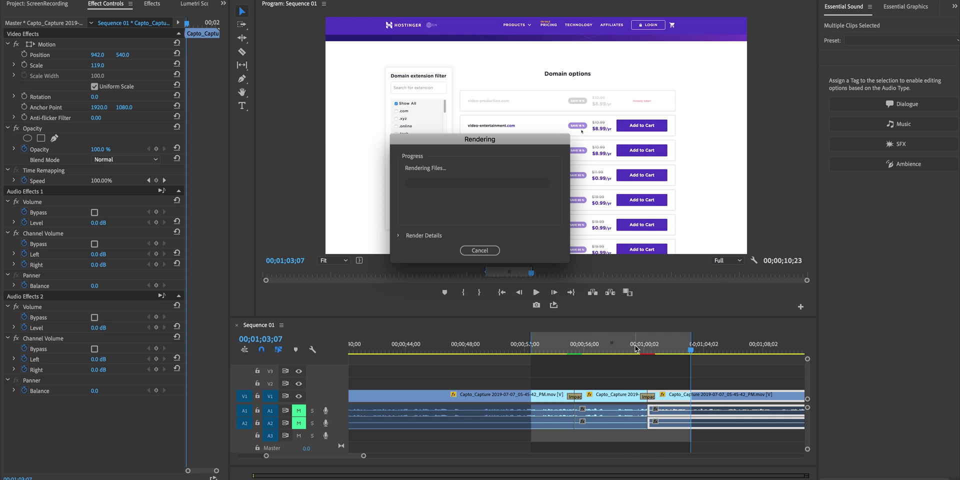
{"action": "left_click", "coordinate": [631, 349]}
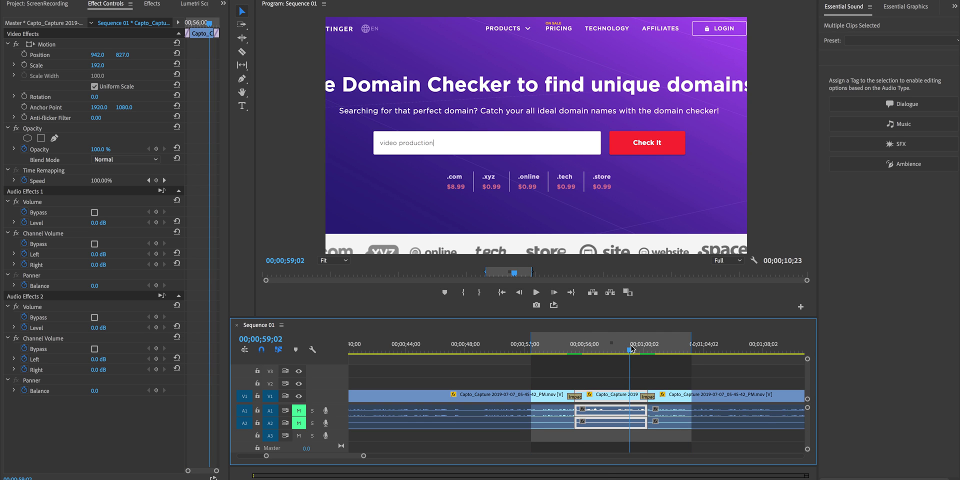
{"action": "key", "text": "space"}
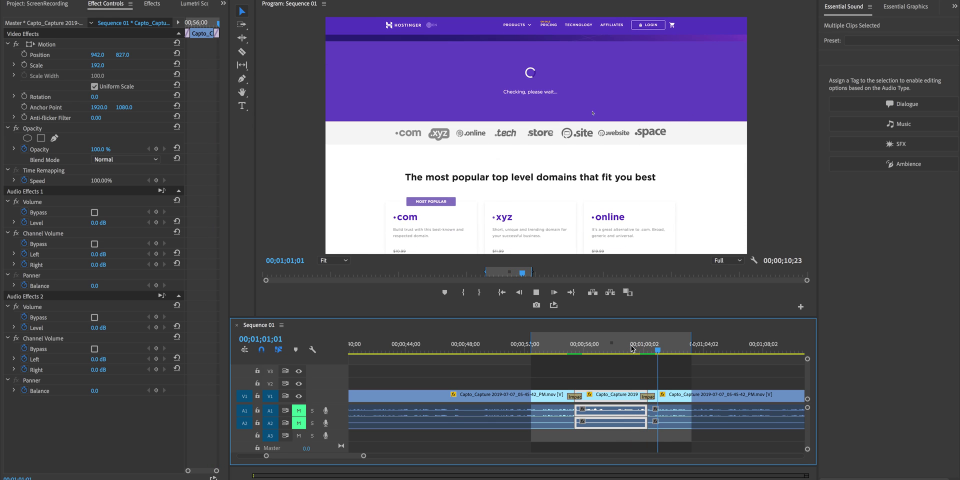
{"action": "key", "text": "space"}
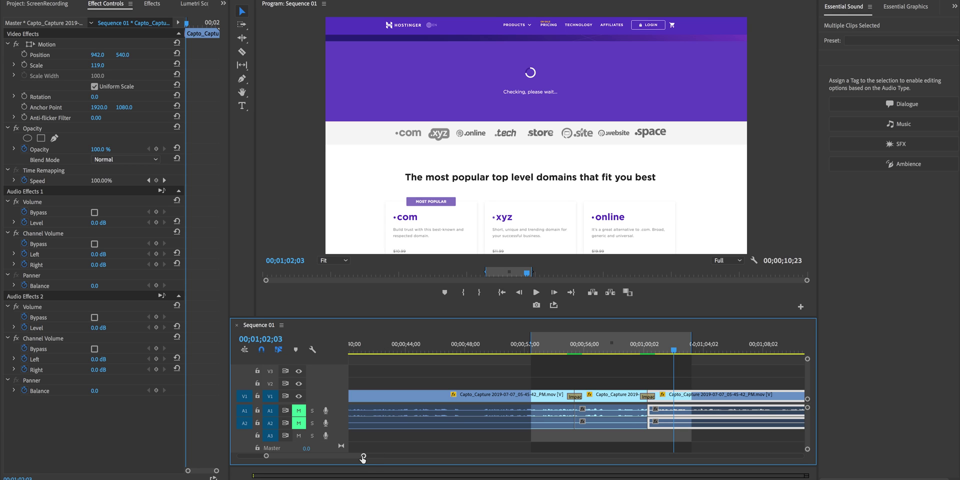
Step: Go to the frame with the Products dropdown open and clear the in/out range
{"action": "left_click_drag", "start_coordinate": [363, 455], "coordinate": [379, 462]}
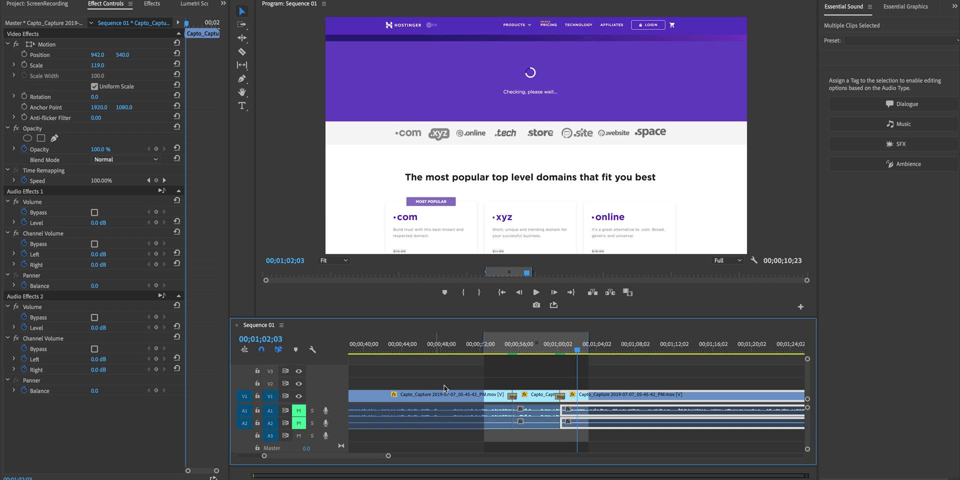
{"action": "left_click", "coordinate": [370, 352]}
{"action": "right_click", "coordinate": [420, 344]}
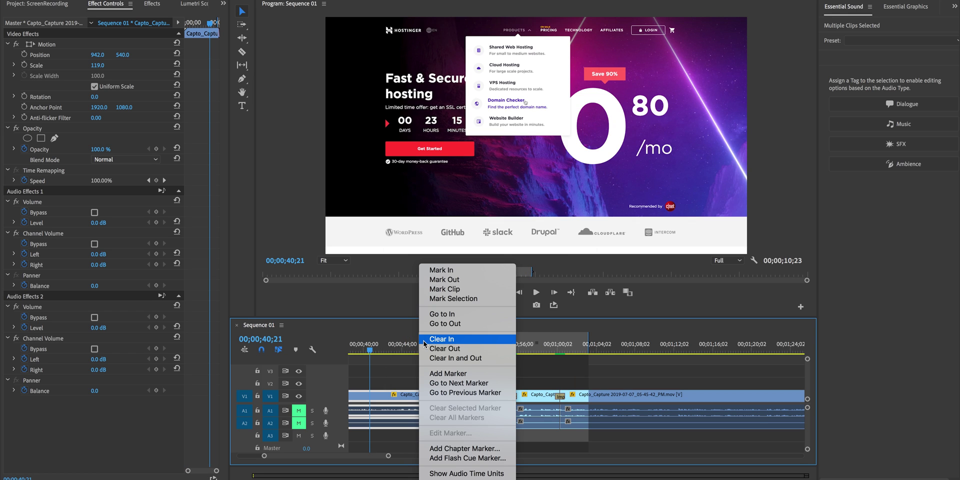
{"action": "left_click", "coordinate": [440, 358]}
{"action": "left_click_drag", "start_coordinate": [389, 457], "coordinate": [456, 462]}
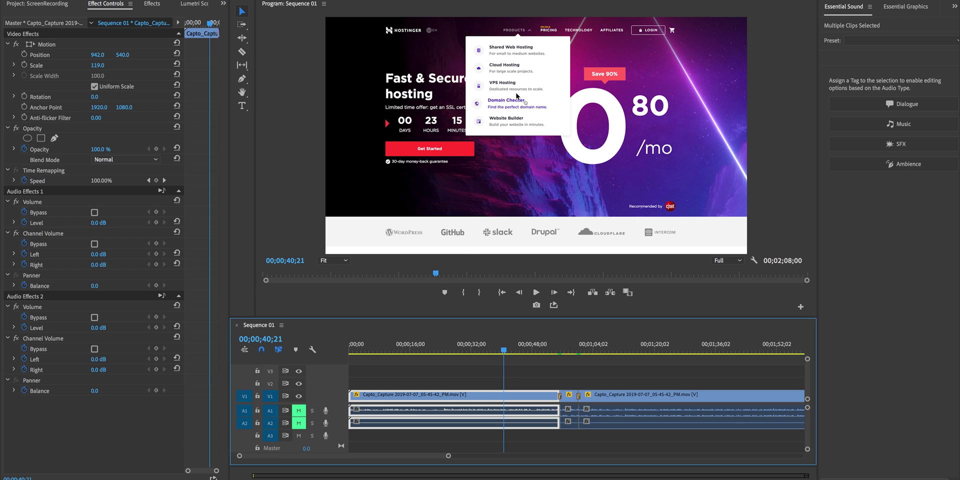
Step: Draw a rectangle over Domain Checker with no fill and a stroke width of 15
{"action": "left_click", "coordinate": [243, 80]}
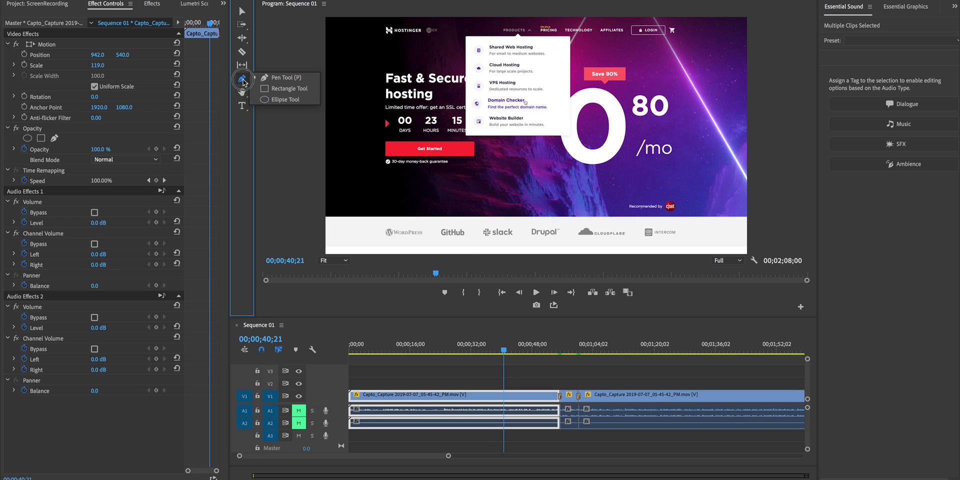
{"action": "left_click", "coordinate": [268, 86]}
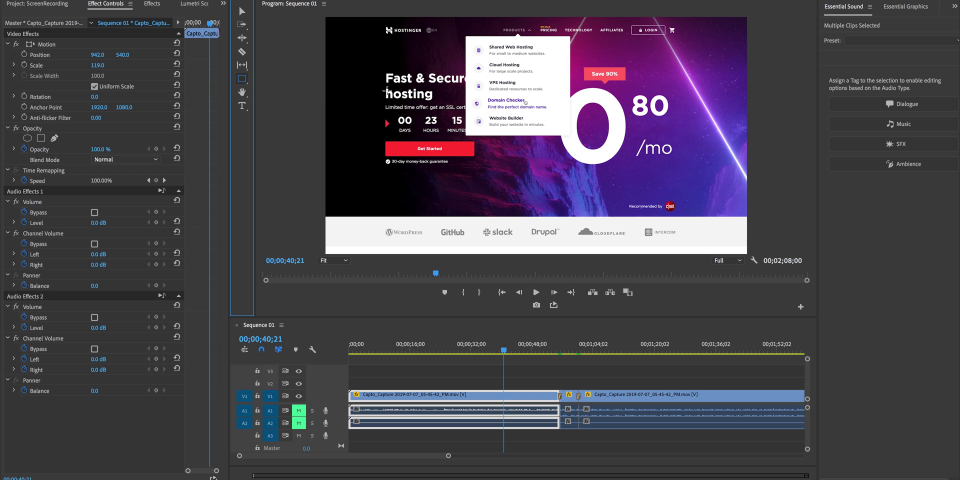
{"action": "left_click_drag", "start_coordinate": [468, 92], "coordinate": [564, 113]}
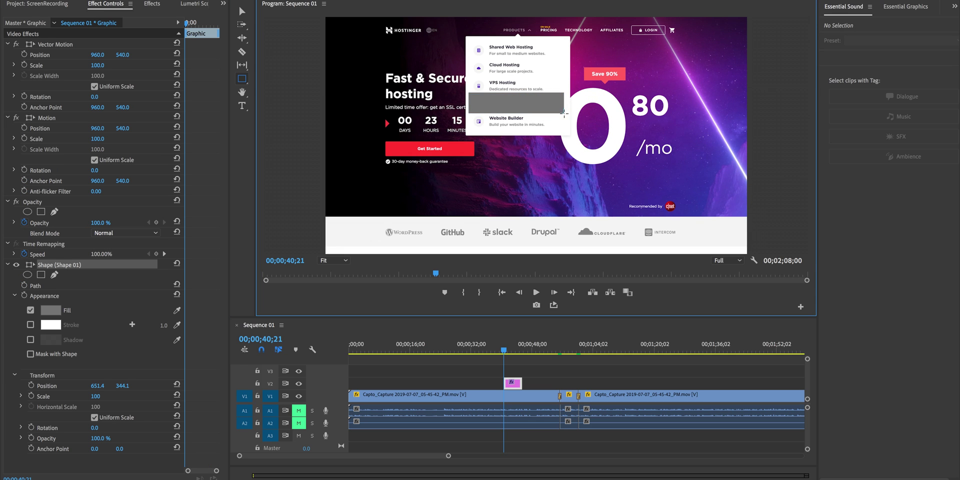
{"action": "left_click", "coordinate": [915, 8]}
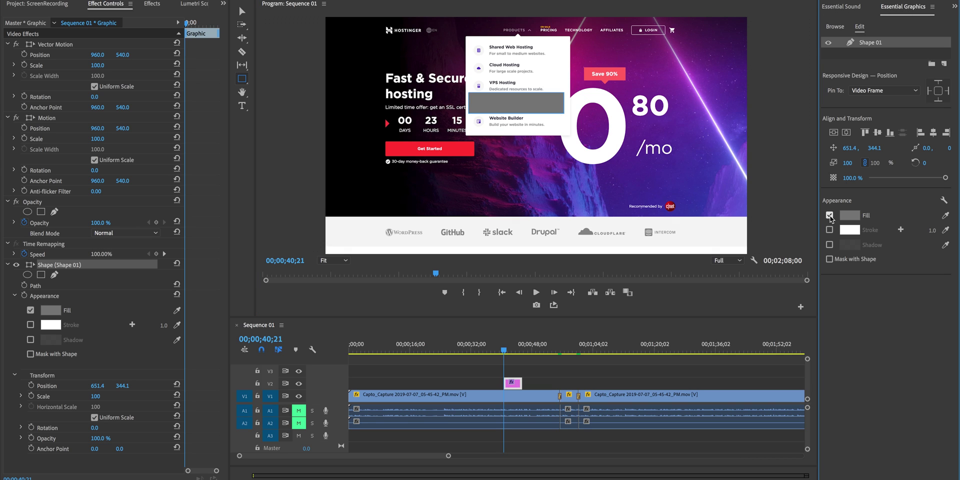
{"action": "left_click", "coordinate": [829, 216]}
{"action": "left_click", "coordinate": [830, 230]}
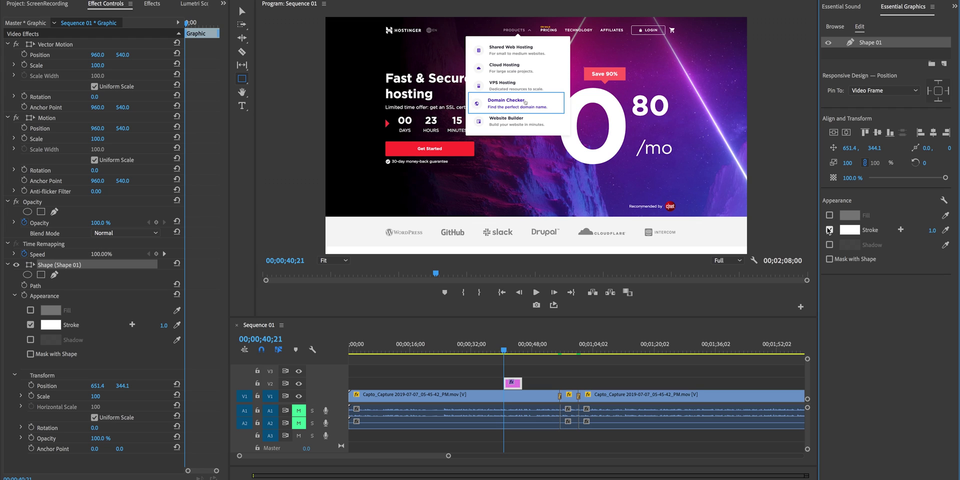
{"action": "left_click", "coordinate": [931, 231]}
{"action": "type", "text": "15"}
{"action": "key", "text": "Return"}
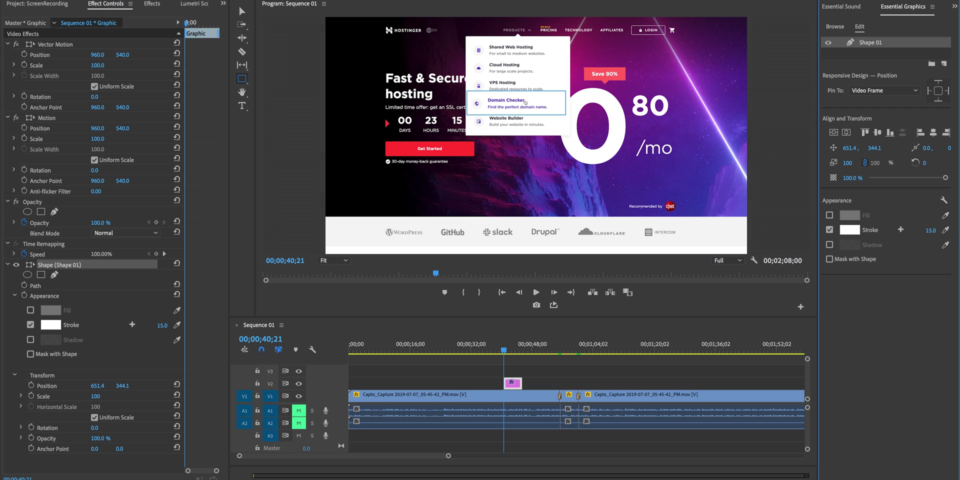
Step: Set the rectangle's stroke colour to bright yellow
{"action": "left_click", "coordinate": [849, 229]}
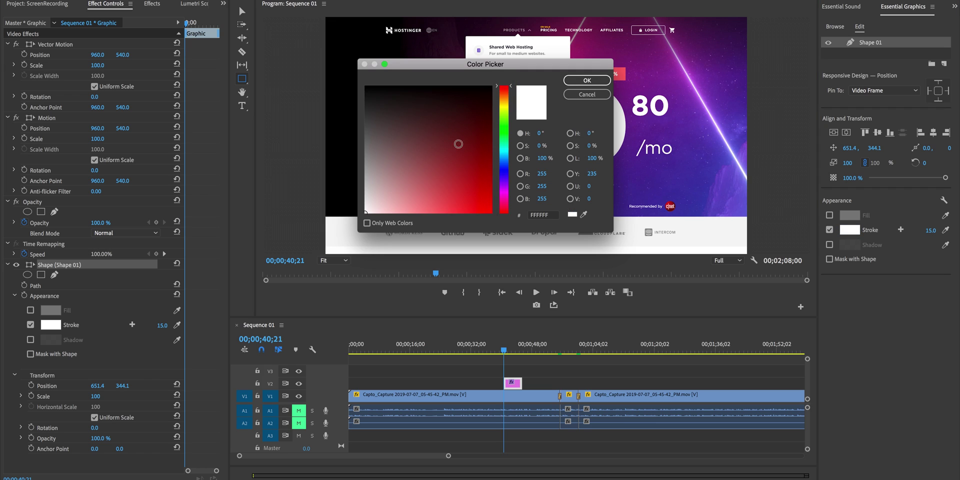
{"action": "left_click", "coordinate": [505, 107]}
{"action": "left_click", "coordinate": [485, 204]}
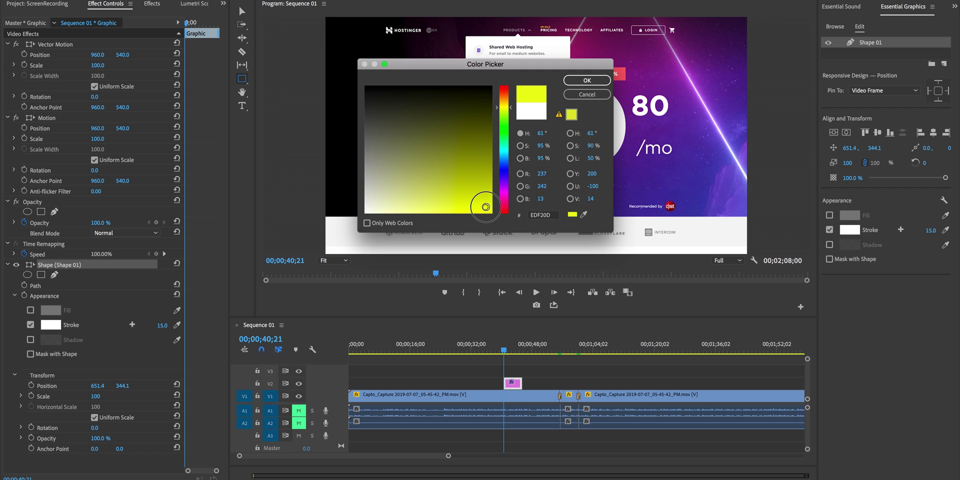
{"action": "left_click", "coordinate": [587, 81]}
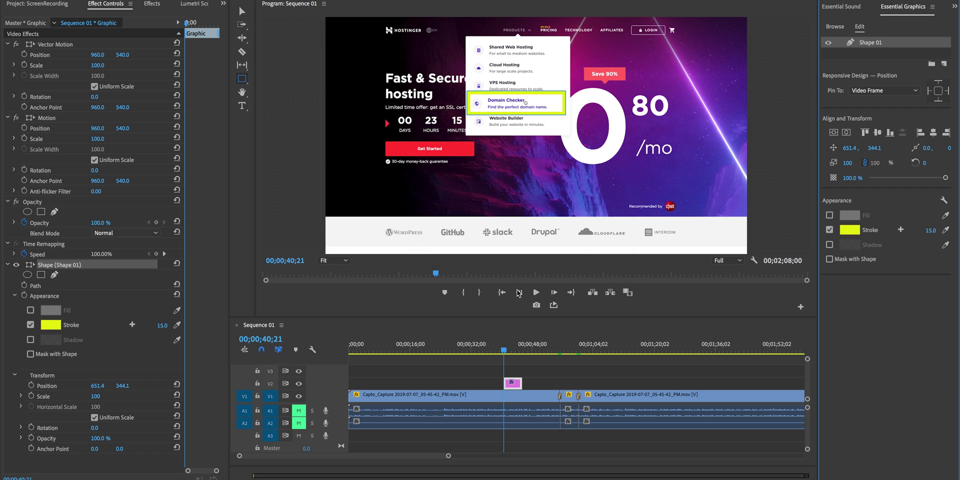
{"action": "left_click", "coordinate": [515, 382]}
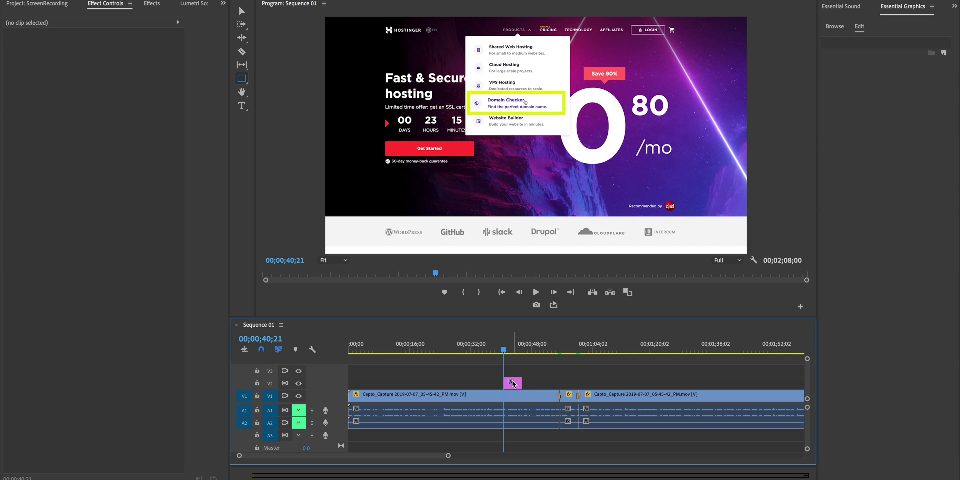
{"action": "left_click", "coordinate": [503, 350]}
Step: Preview the yellow callout, then search the Effects panel for 'impact pop'
{"action": "key", "text": "space"}
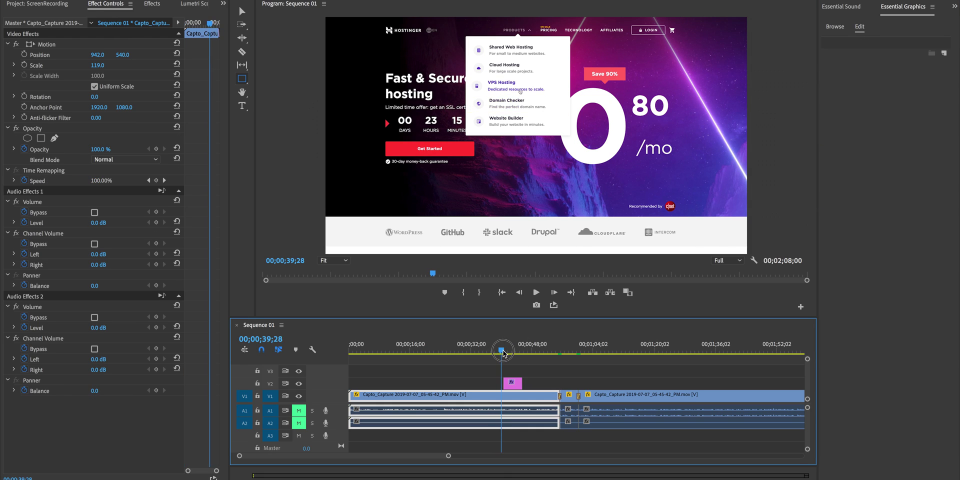
{"action": "key", "text": "space"}
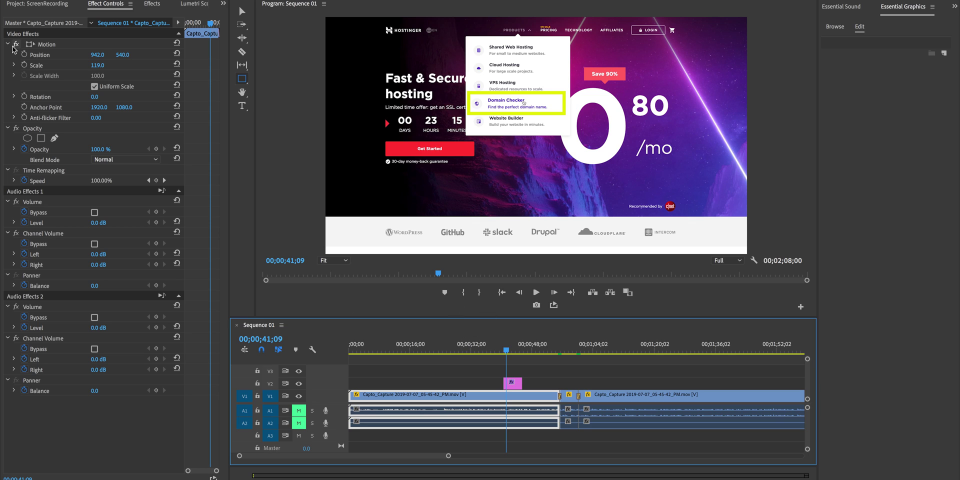
{"action": "left_click", "coordinate": [152, 4]}
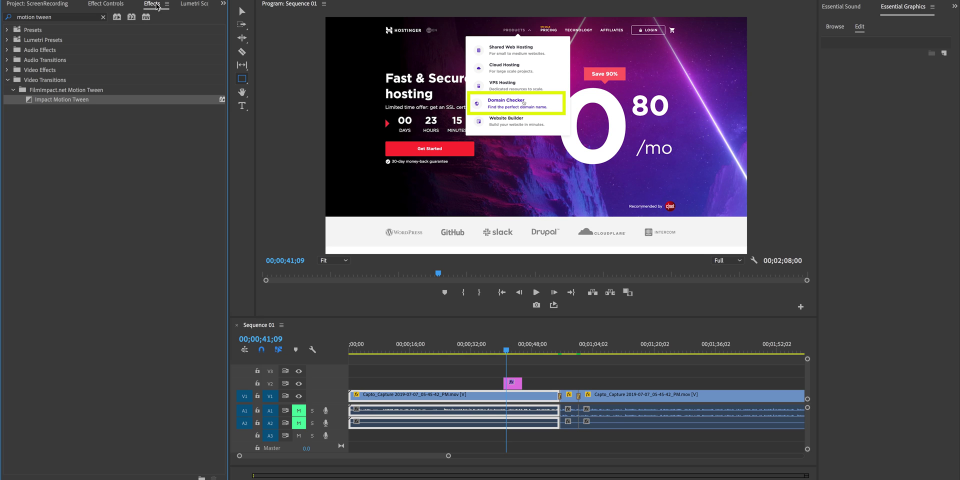
{"action": "left_click", "coordinate": [50, 19]}
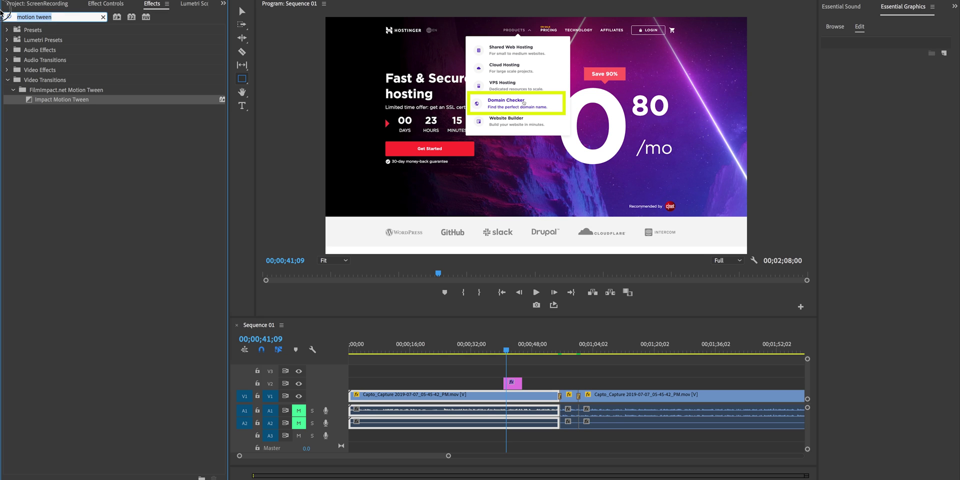
{"action": "key", "text": "BackSpace"}
{"action": "type", "text": "impact pop"}
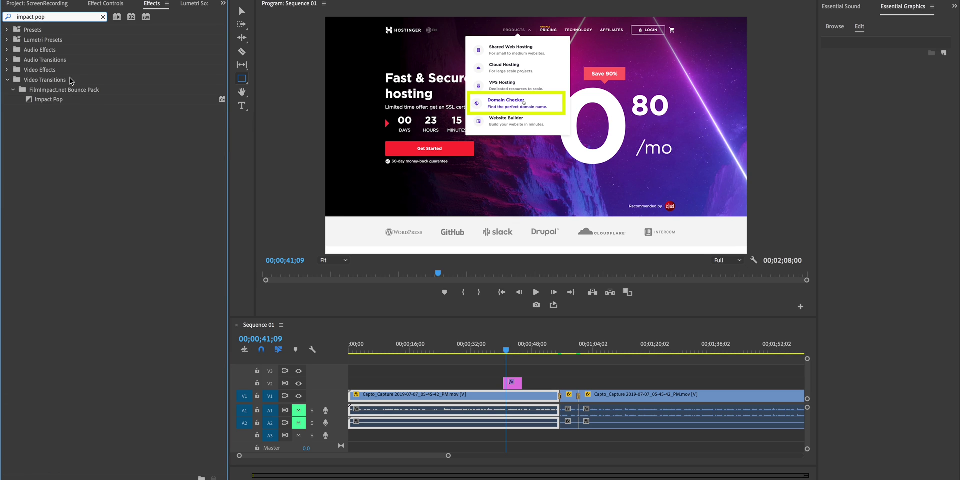
Step: Apply Impact Pop to the V2 callout graphic clip and preview its pop-in animation
{"action": "mouse_move", "coordinate": [54, 100]}
{"action": "left_mouse_down"}
{"action": "mouse_move", "coordinate": [477, 344]}
{"action": "mouse_move", "coordinate": [512, 379]}
{"action": "mouse_move", "coordinate": [506, 384]}
{"action": "left_mouse_up"}
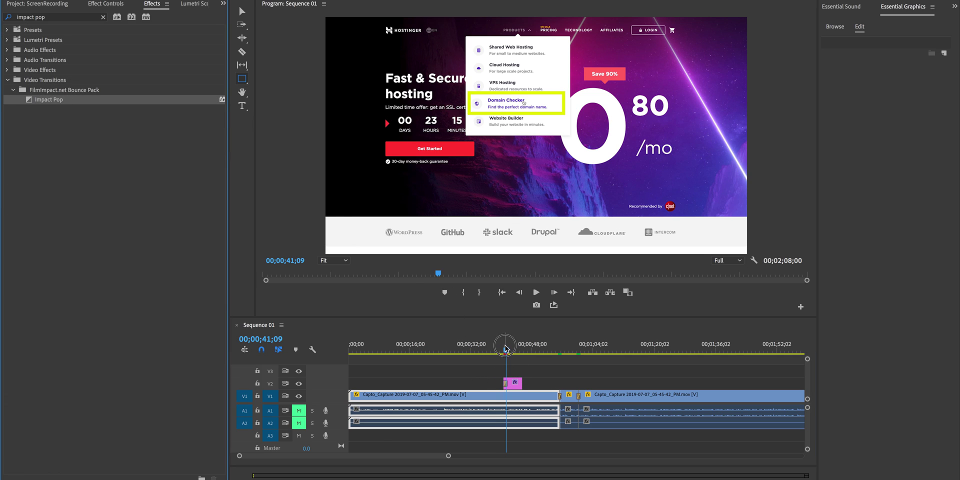
{"action": "left_click_drag", "start_coordinate": [506, 350], "coordinate": [507, 351]}
{"action": "left_click_drag", "start_coordinate": [60, 100], "coordinate": [515, 384]}
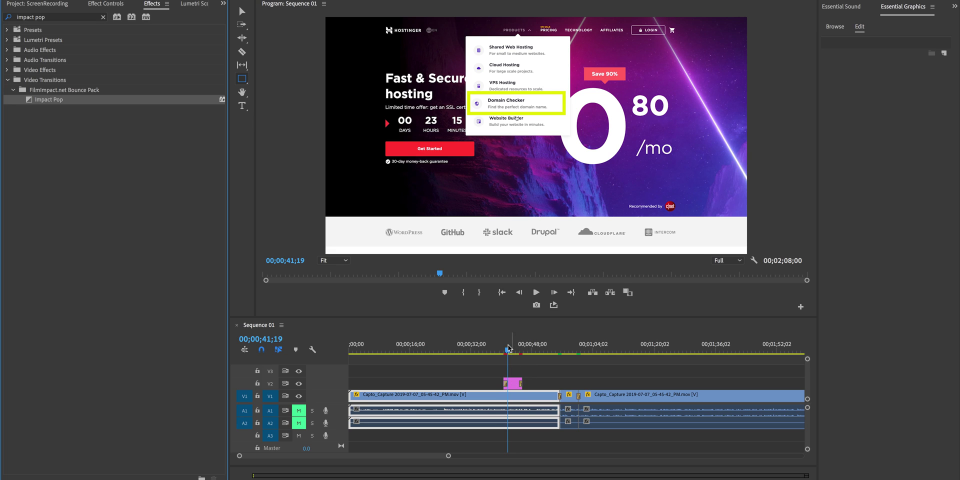
{"action": "left_click_drag", "start_coordinate": [508, 350], "coordinate": [504, 353]}
{"action": "key", "text": "space"}
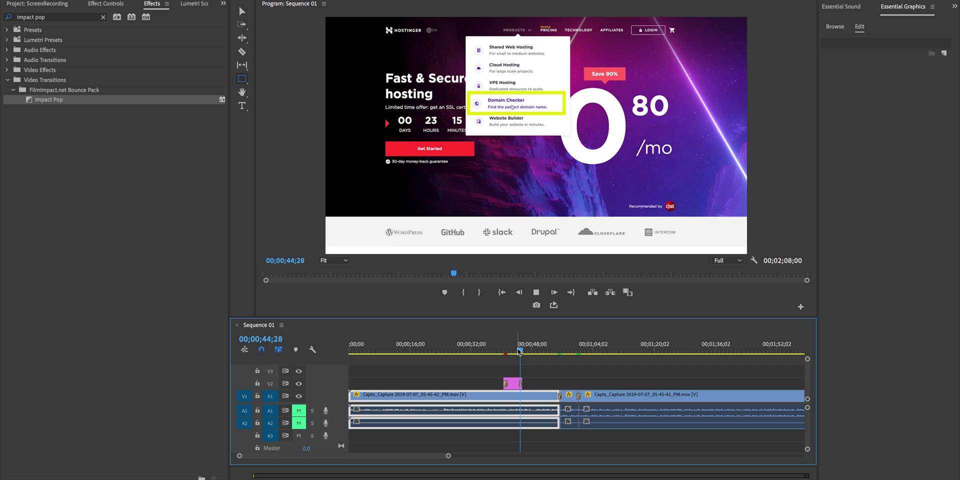
{"action": "left_click_drag", "start_coordinate": [520, 351], "coordinate": [550, 360]}
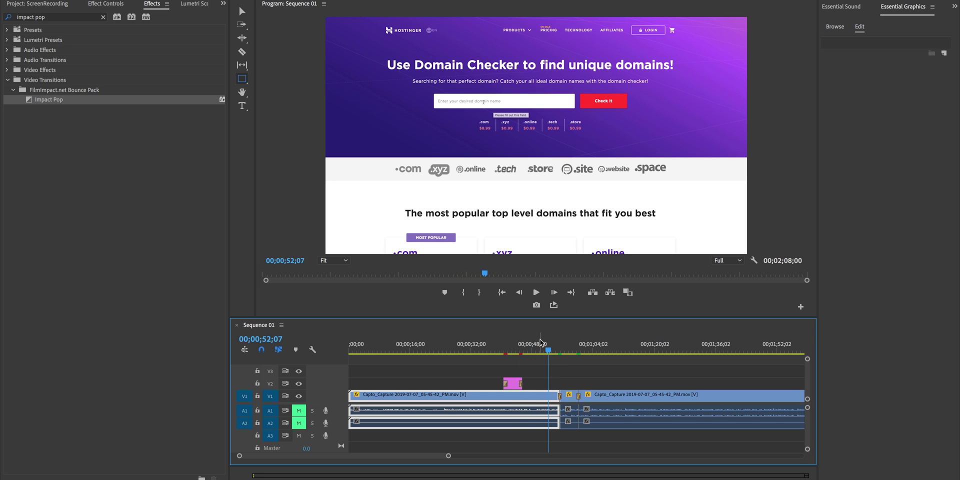
Step: Zoom the timeline in around the loading section and find where the white frames begin
{"action": "key", "text": "v"}
{"action": "left_click", "coordinate": [522, 349]}
{"action": "left_click_drag", "start_coordinate": [440, 456], "coordinate": [398, 459]}
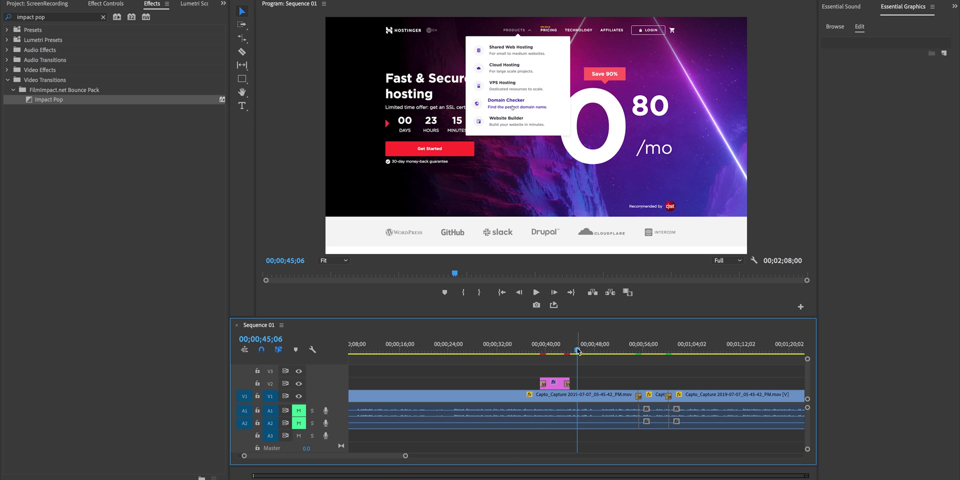
{"action": "mouse_move", "coordinate": [578, 351]}
{"action": "left_mouse_down"}
{"action": "mouse_move", "coordinate": [607, 356]}
{"action": "mouse_move", "coordinate": [581, 358]}
{"action": "left_mouse_up"}
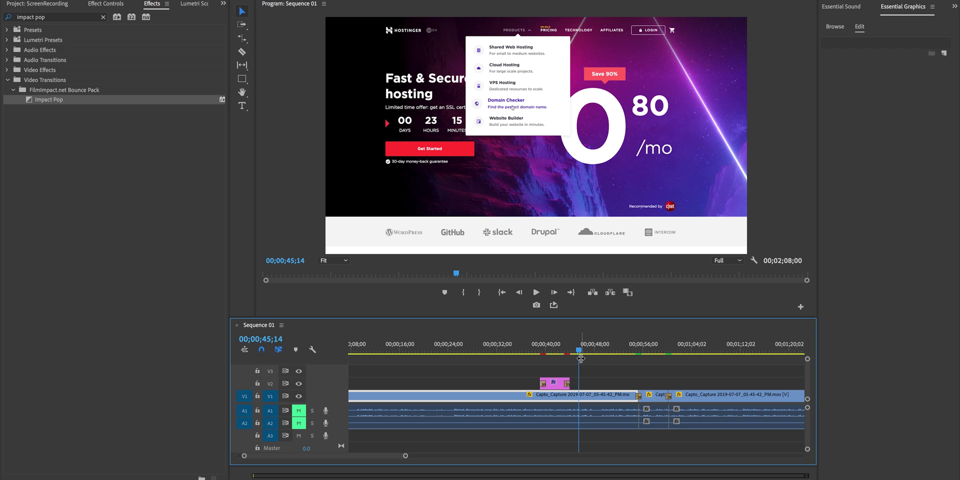
Step: Razor V1 at both ends of the white loading screen and delete that piece
{"action": "key", "text": "c"}
{"action": "left_click", "coordinate": [580, 395]}
{"action": "left_click_drag", "start_coordinate": [580, 353], "coordinate": [607, 355]}
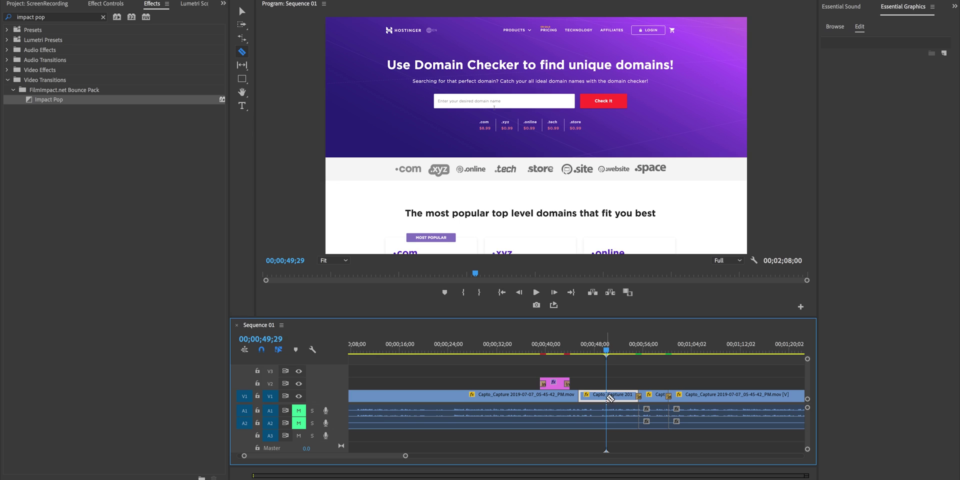
{"action": "left_click", "coordinate": [608, 397]}
{"action": "key", "text": "v"}
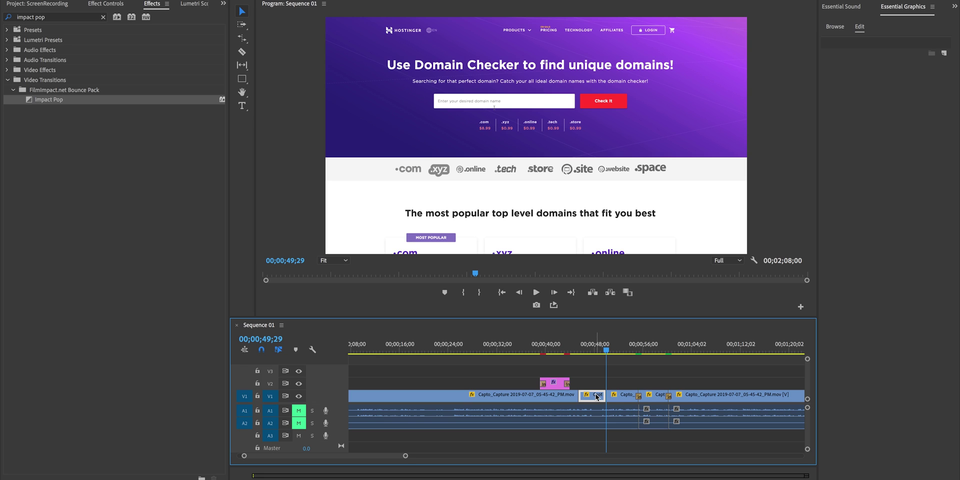
{"action": "key", "text": "Delete"}
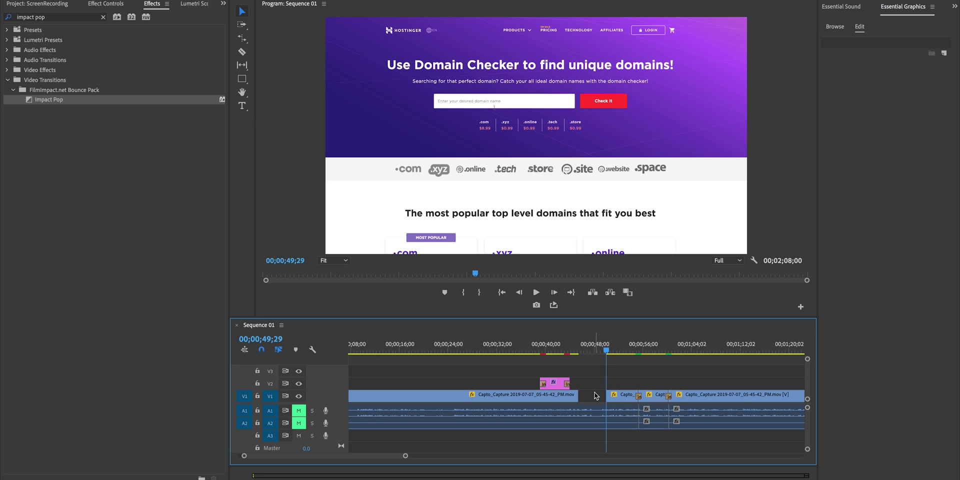
{"action": "left_click", "coordinate": [578, 349]}
{"action": "left_click_drag", "start_coordinate": [578, 347], "coordinate": [580, 348]}
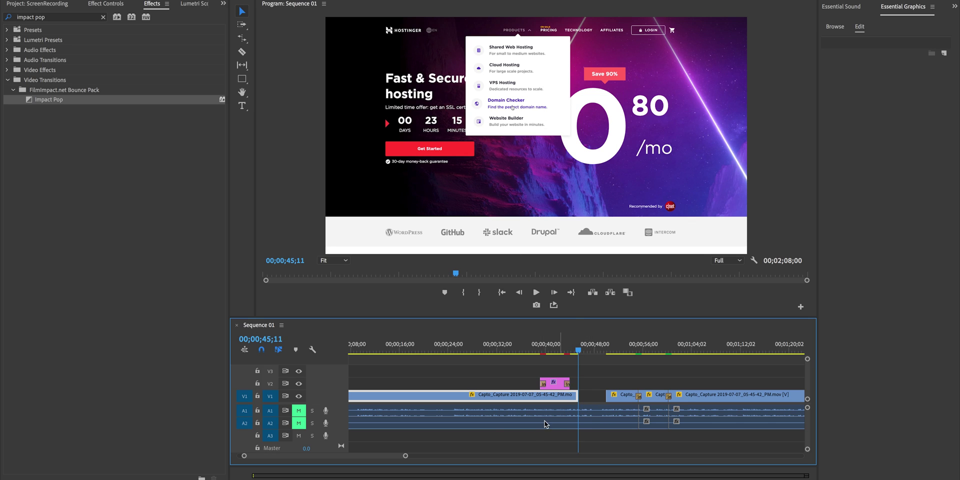
Step: Save the project and export the current frame as still1.jpg, imported into the project
{"action": "key", "text": "ctrl+s"}
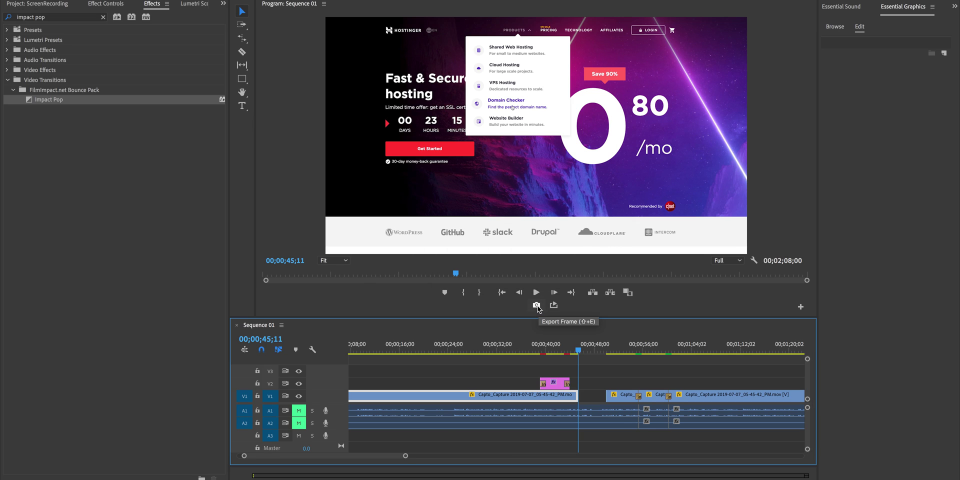
{"action": "left_click", "coordinate": [536, 305]}
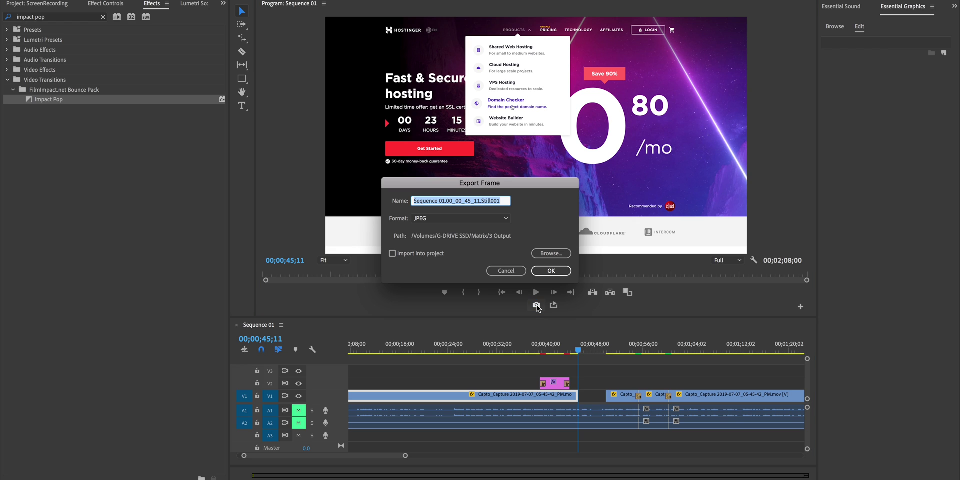
{"action": "left_click", "coordinate": [392, 253]}
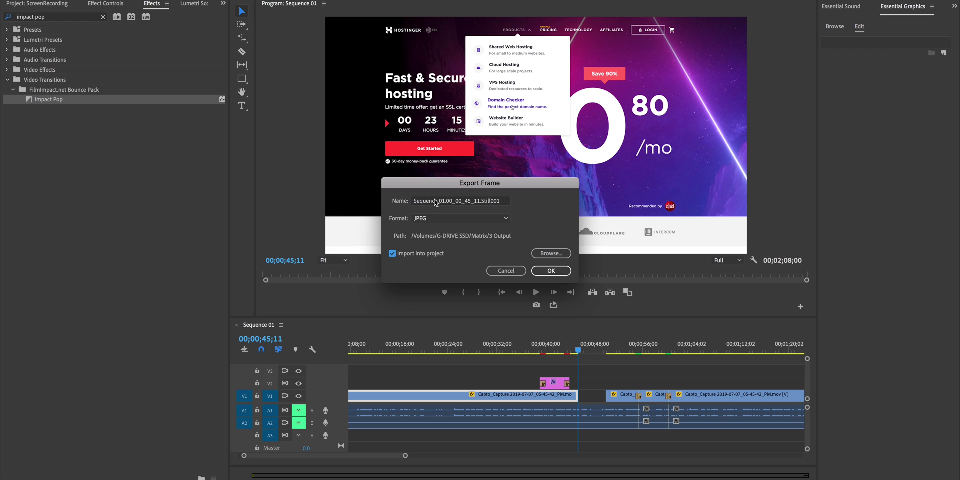
{"action": "type", "text": "still1"}
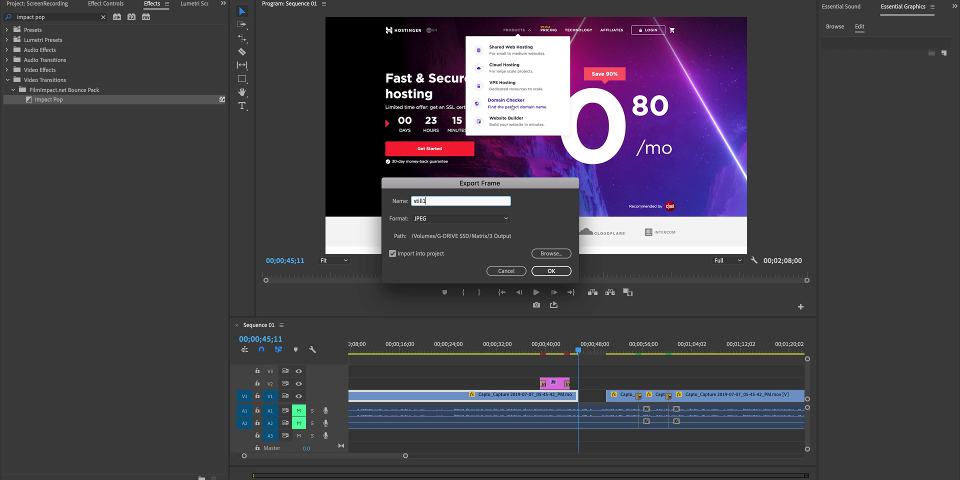
{"action": "key", "text": "Return"}
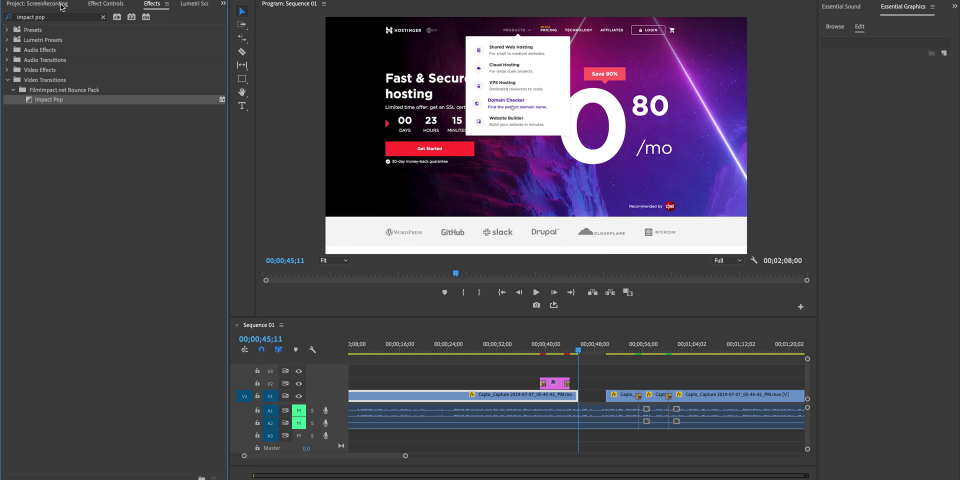
{"action": "left_click", "coordinate": [61, 7]}
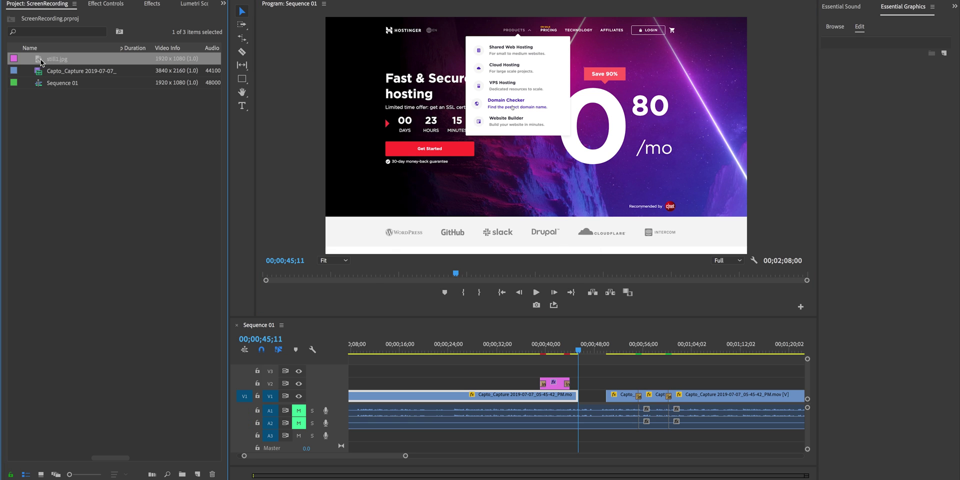
Step: Place still1.jpg into the V1 gap and preview the edit
{"action": "left_click_drag", "start_coordinate": [41, 61], "coordinate": [592, 395]}
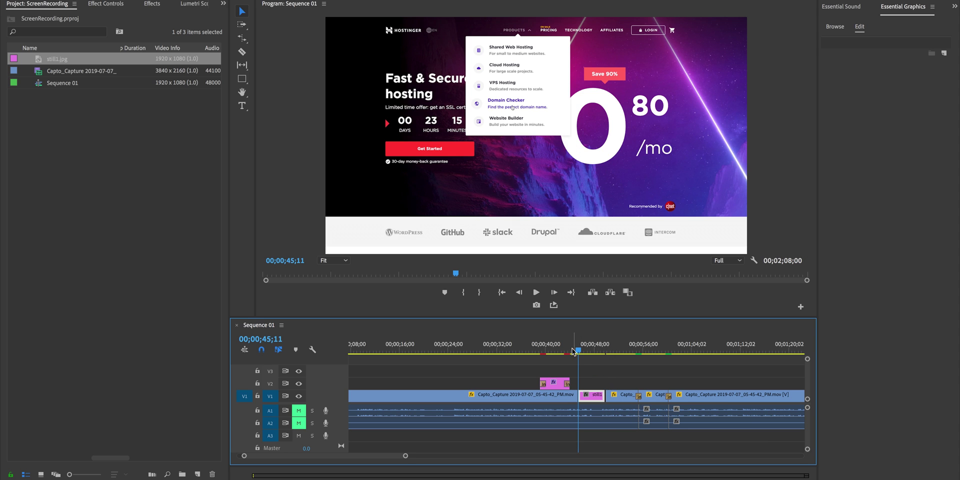
{"action": "left_click", "coordinate": [576, 350]}
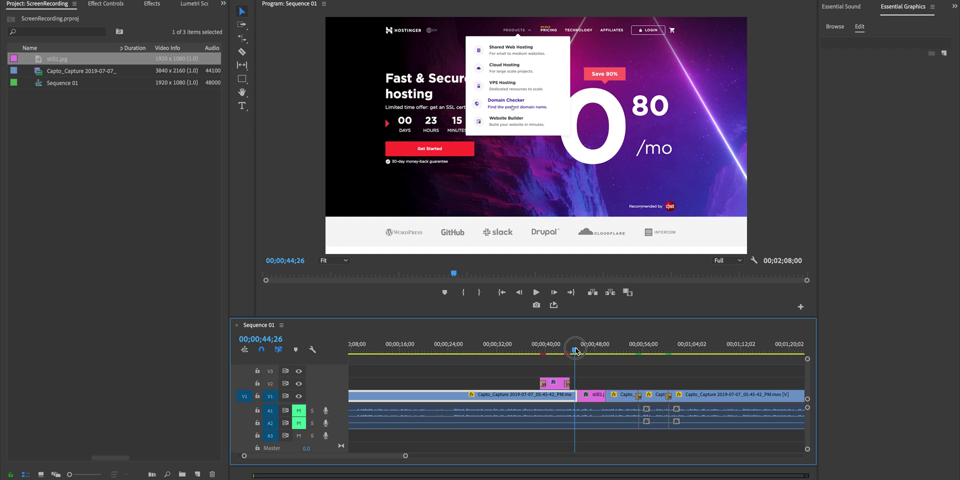
{"action": "key", "text": "space"}
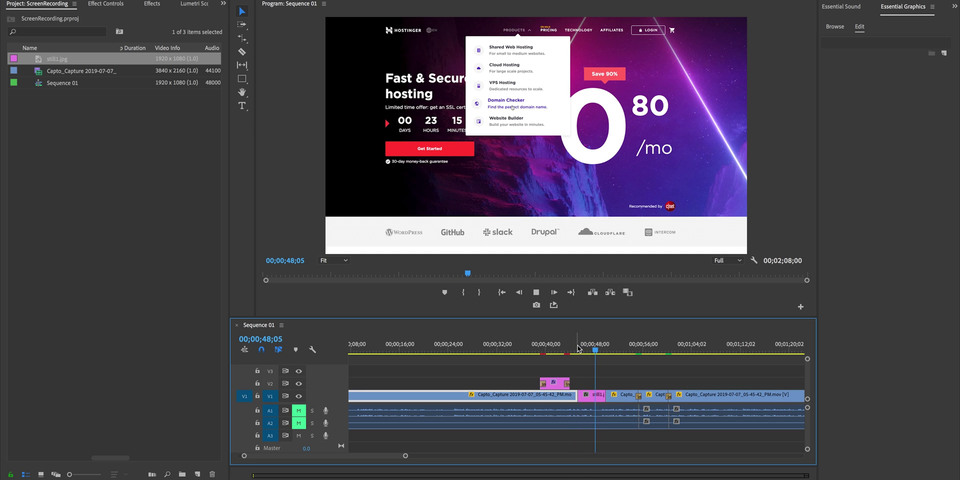
{"action": "key", "text": "space"}
Step: Cut off the excess still1 piece, delete it, and close the remaining gap
{"action": "left_click_drag", "start_coordinate": [405, 455], "coordinate": [368, 456]}
{"action": "left_click", "coordinate": [566, 349]}
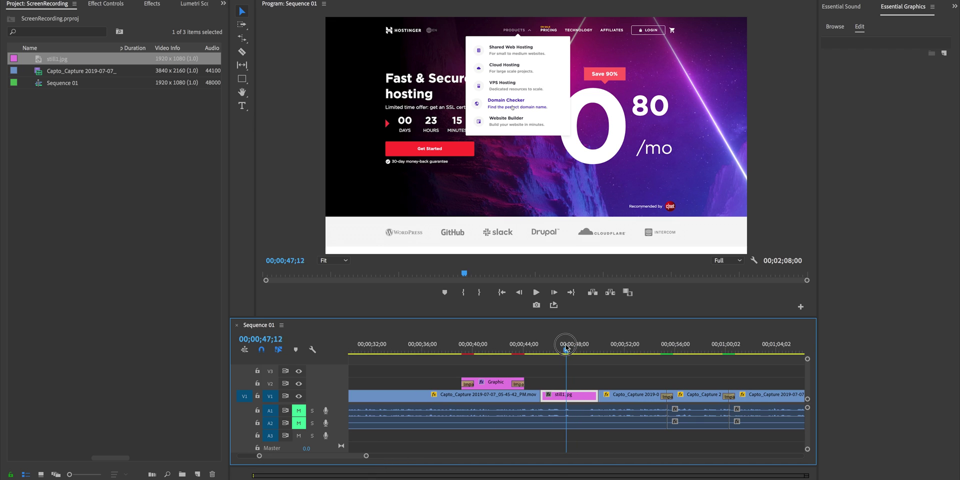
{"action": "left_click", "coordinate": [561, 349]}
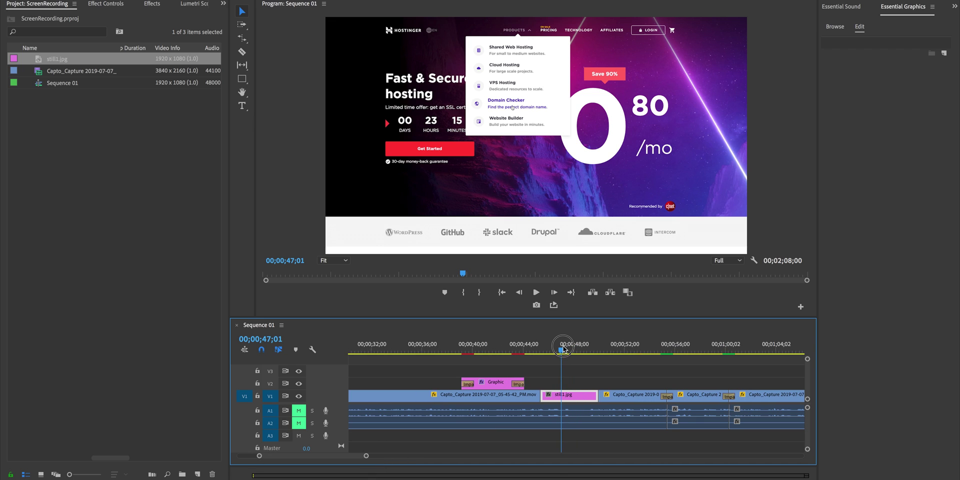
{"action": "key", "text": "c"}
{"action": "left_click", "coordinate": [562, 414], "text": "shift"}
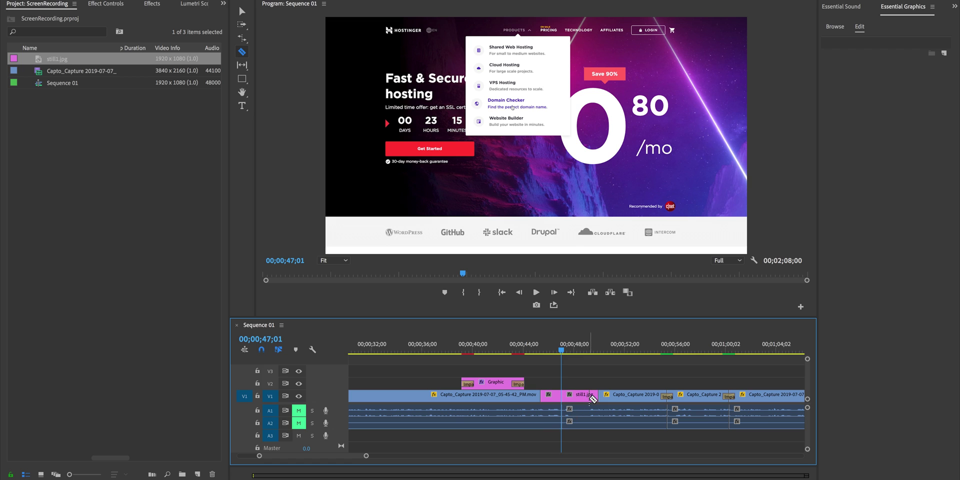
{"action": "left_click", "coordinate": [593, 409], "text": "shift"}
{"action": "key", "text": "v"}
{"action": "left_click", "coordinate": [576, 411]}
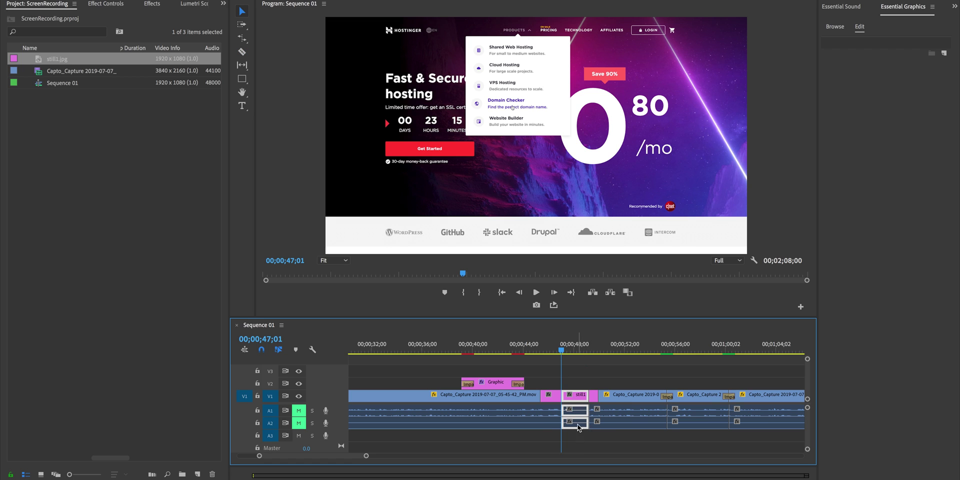
{"action": "key", "text": "Delete"}
{"action": "left_click", "coordinate": [575, 396]}
{"action": "key", "text": "Delete"}
{"action": "left_click_drag", "start_coordinate": [563, 351], "coordinate": [546, 352]}
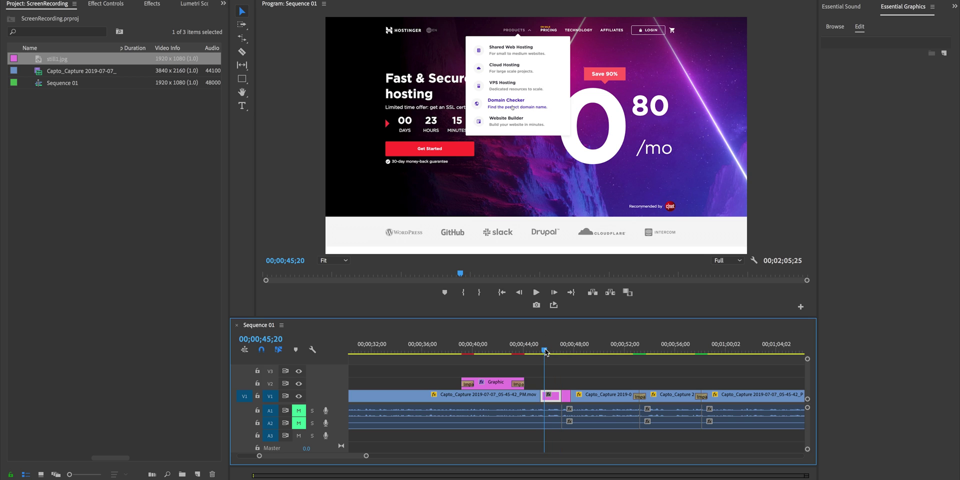
{"action": "left_click_drag", "start_coordinate": [546, 352], "coordinate": [559, 352]}
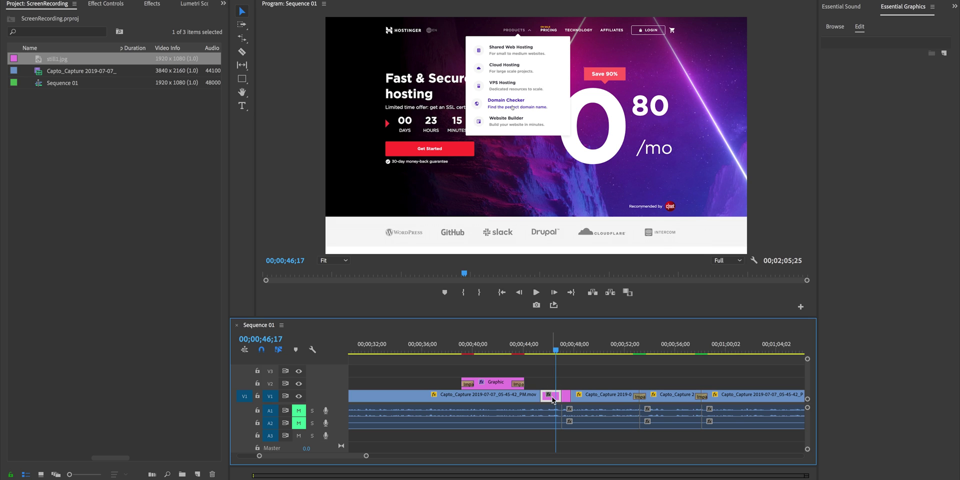
{"action": "mouse_move", "coordinate": [483, 352]}
{"action": "left_mouse_down"}
{"action": "mouse_move", "coordinate": [460, 353]}
{"action": "mouse_move", "coordinate": [484, 352]}
{"action": "left_mouse_up"}
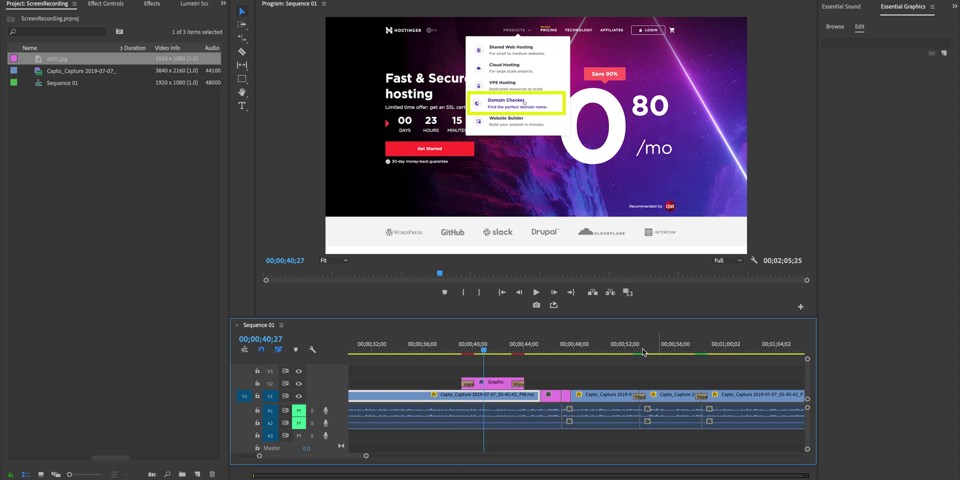
{"action": "left_click_drag", "start_coordinate": [628, 353], "coordinate": [666, 356]}
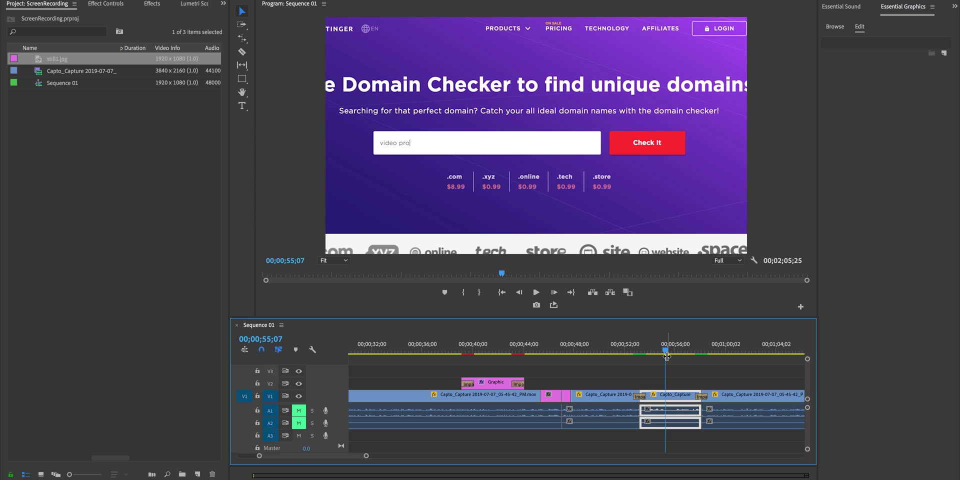